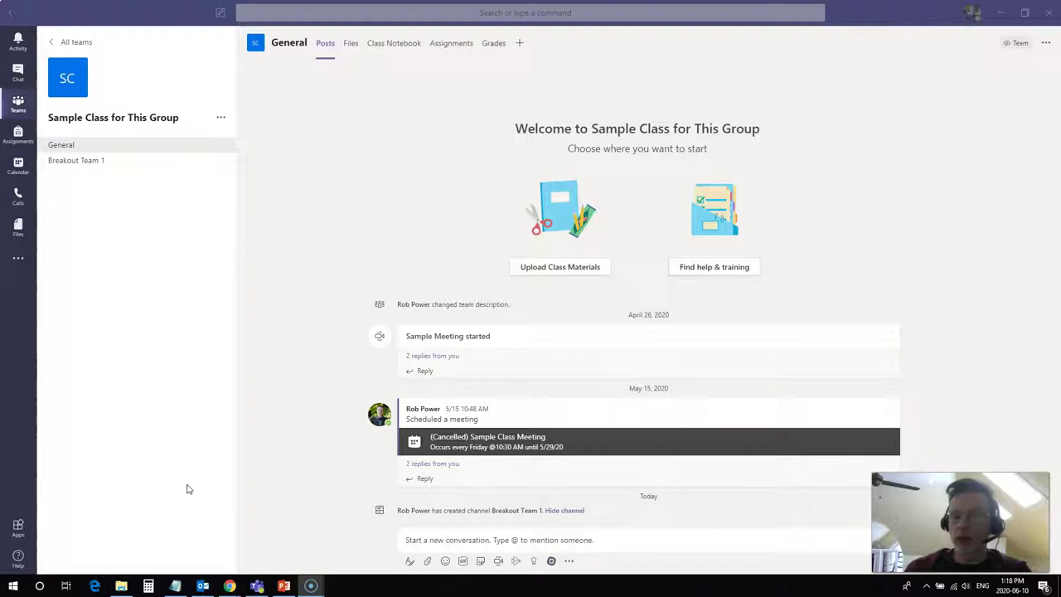
pyautogui.click(191, 477)
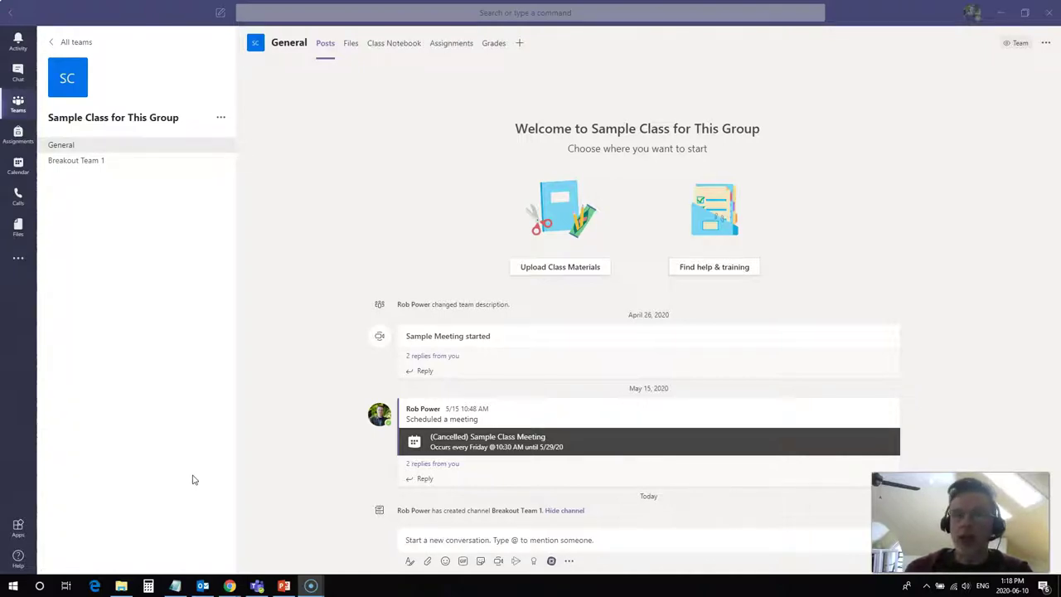
pyautogui.click(196, 478)
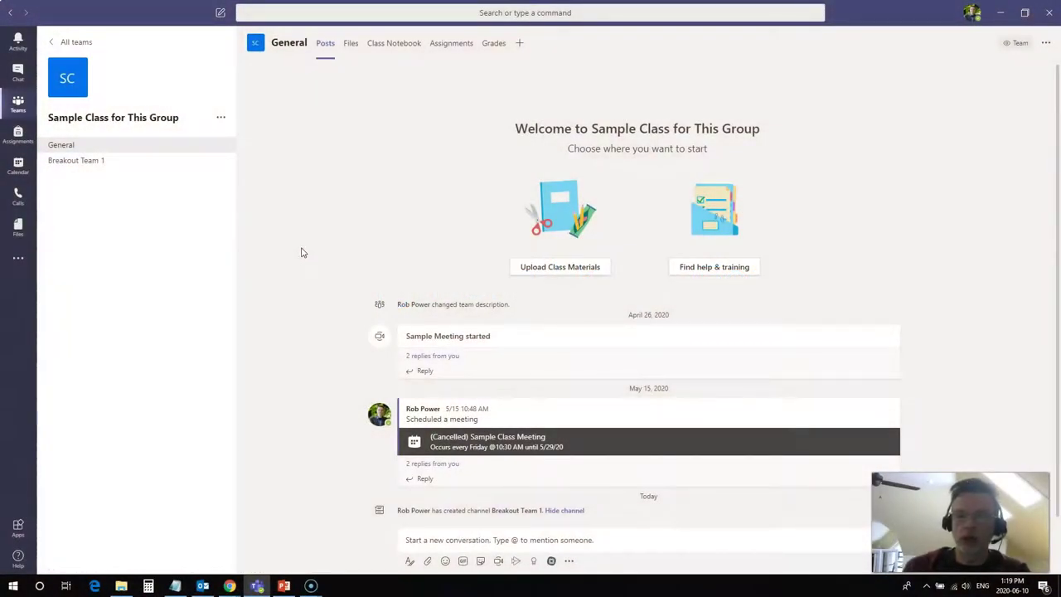
pyautogui.click(303, 248)
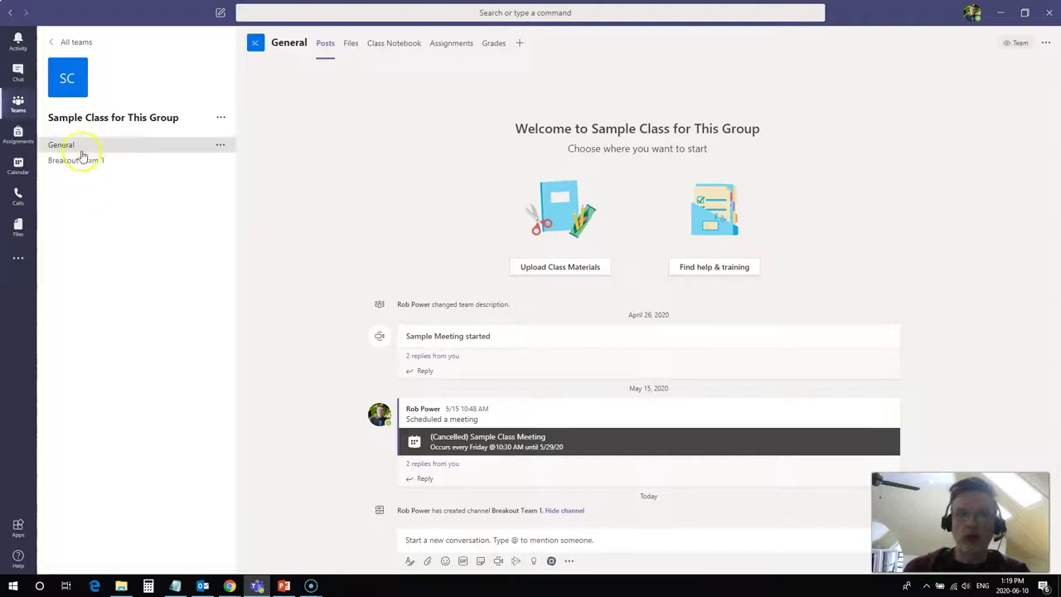
# Create a Forms for Excel file named "Sample Class Poll" in the General channel's files
pyautogui.click(350, 45)
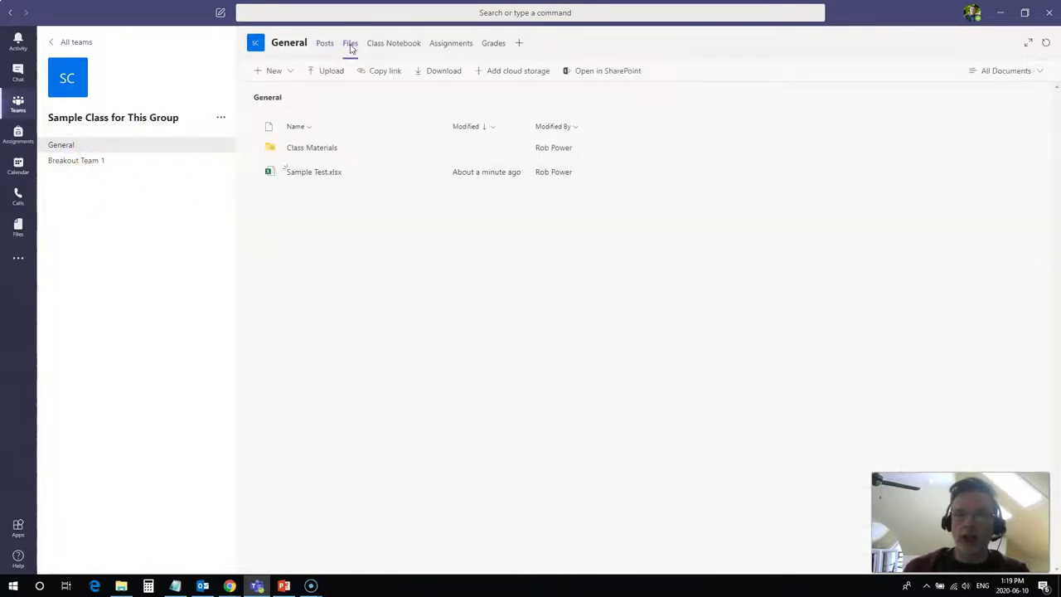
pyautogui.click(309, 131)
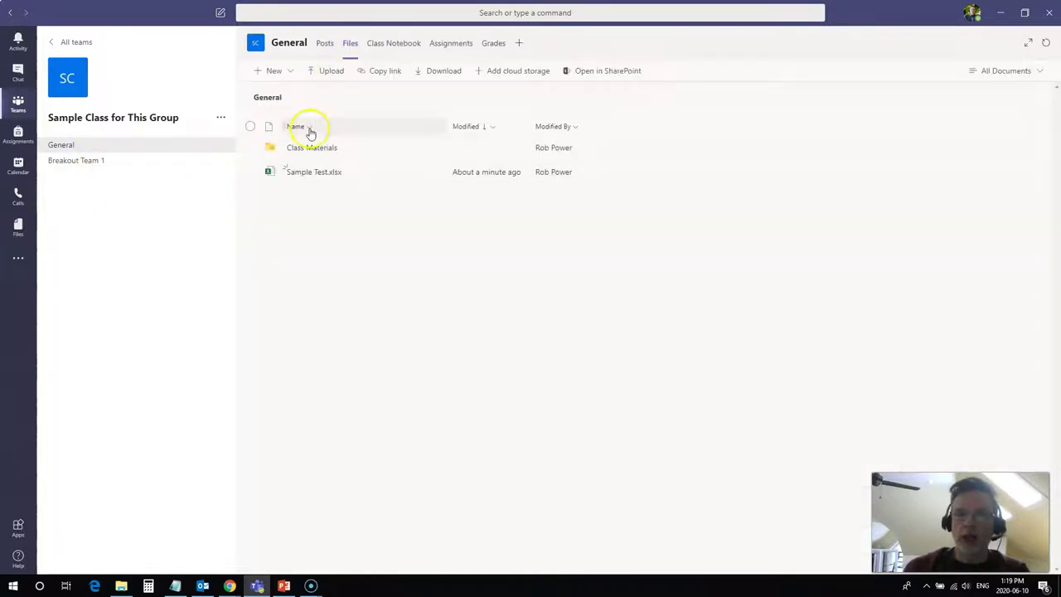
pyautogui.click(290, 73)
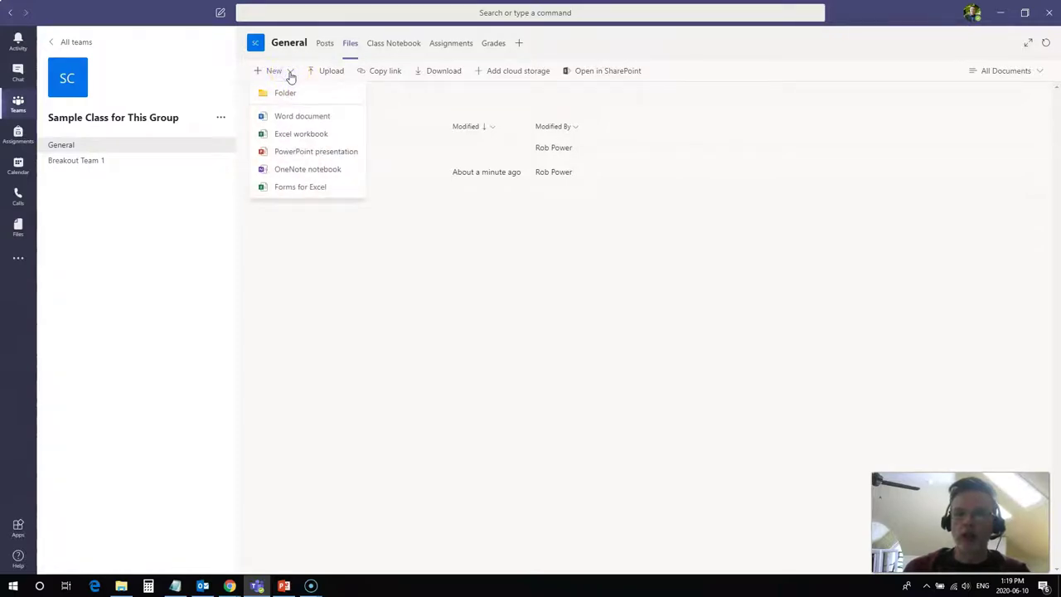
pyautogui.click(316, 188)
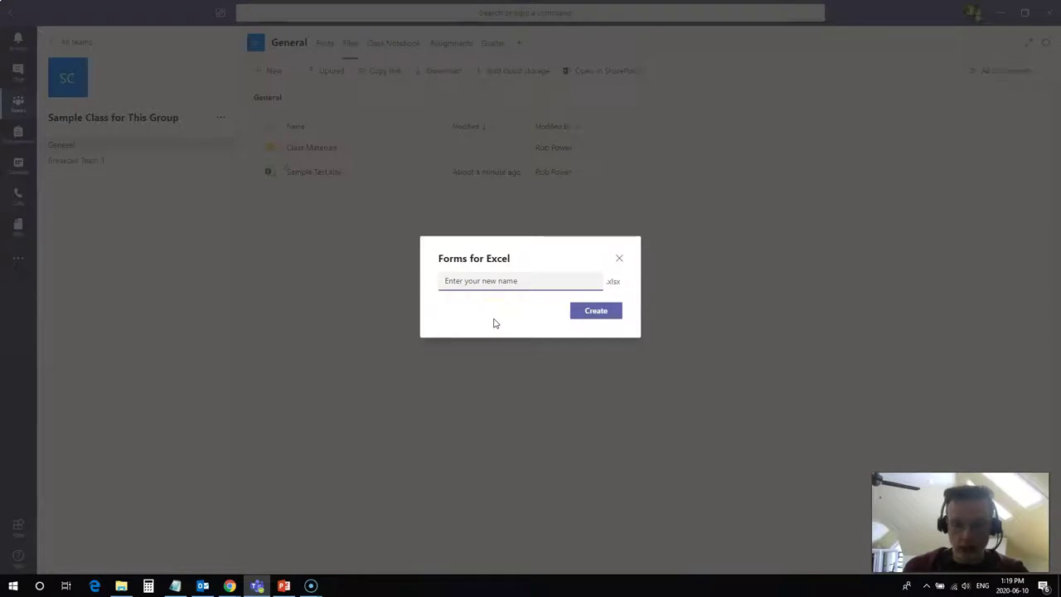
pyautogui.write('Sample Class Poll')
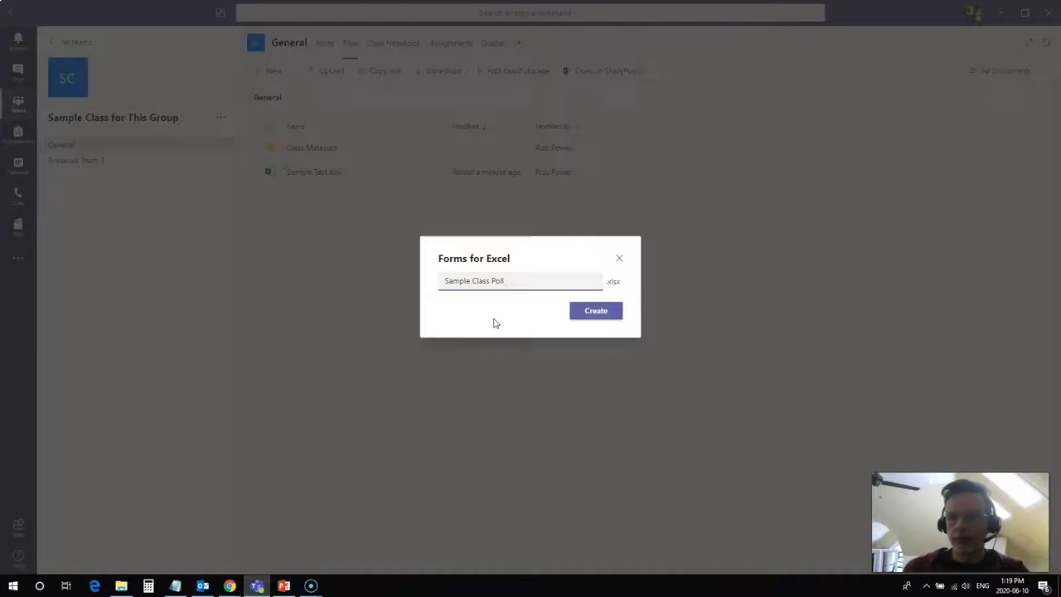
pyautogui.click(595, 312)
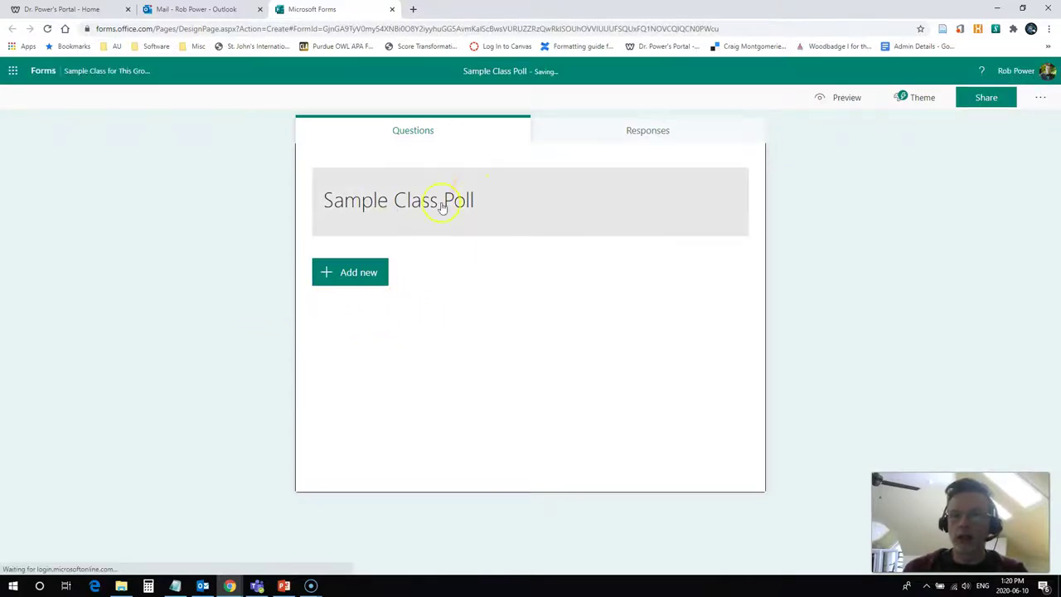
# Add a text question to the form reading "What is your name?"
pyautogui.click(356, 272)
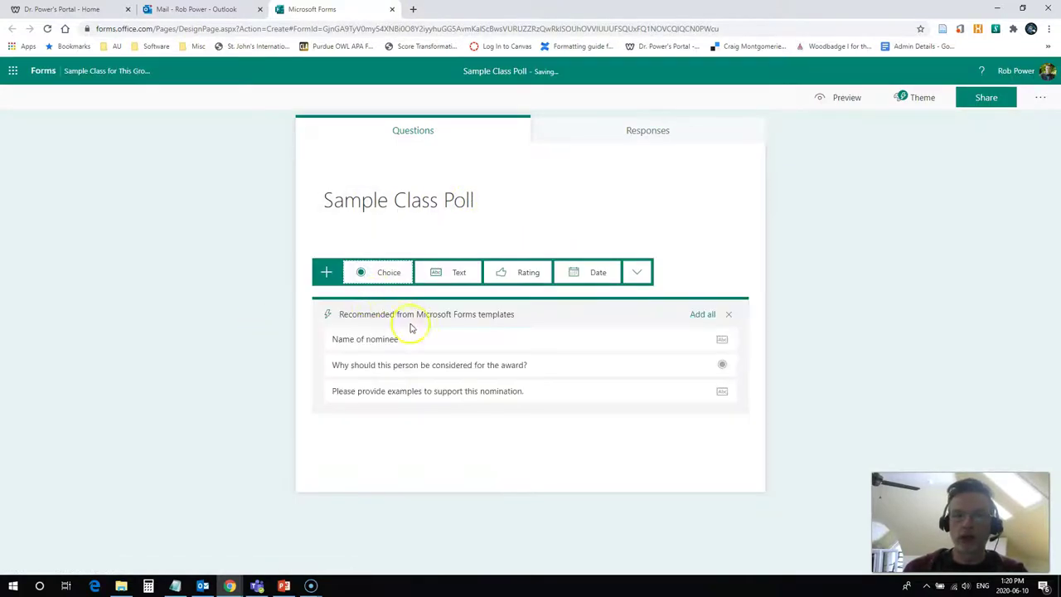
pyautogui.click(452, 281)
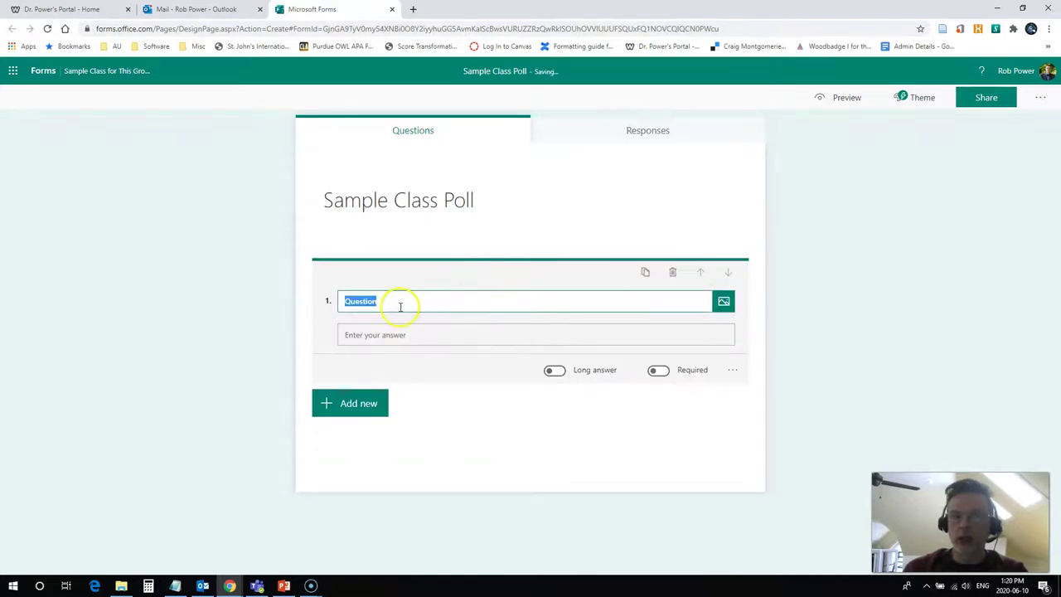
pyautogui.write('What is your name?')
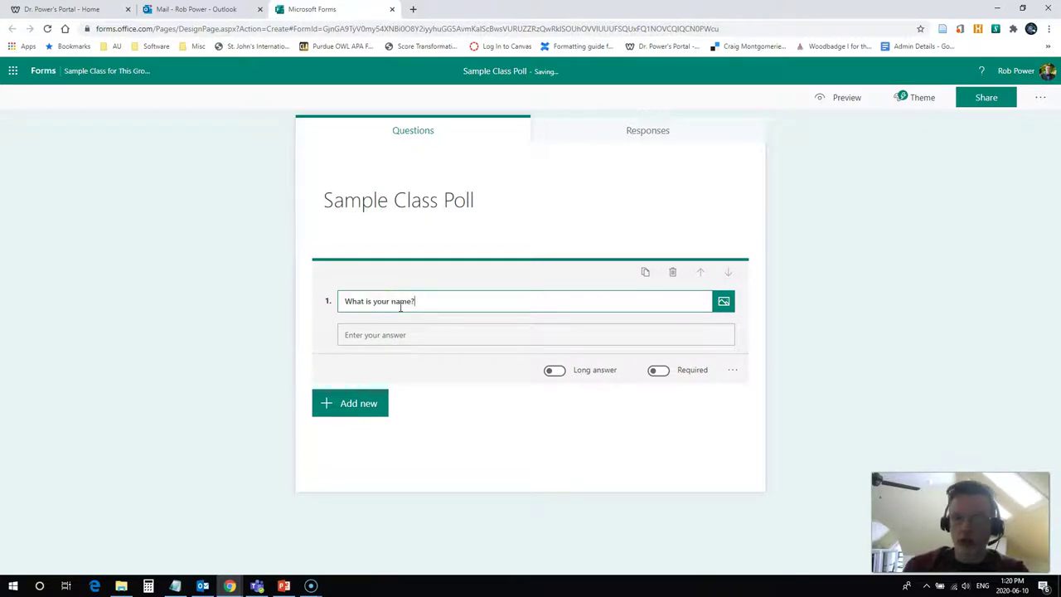
pyautogui.click(371, 367)
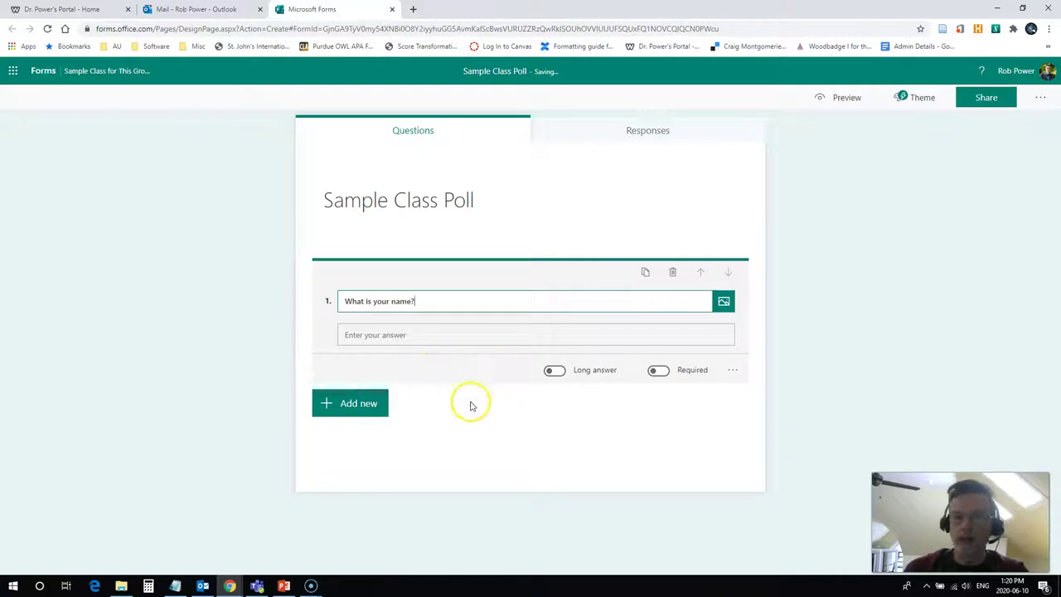
# Add a choice question "Did you see this question in the poll?" with the suggested options, keeping only Yes and No
pyautogui.click(360, 405)
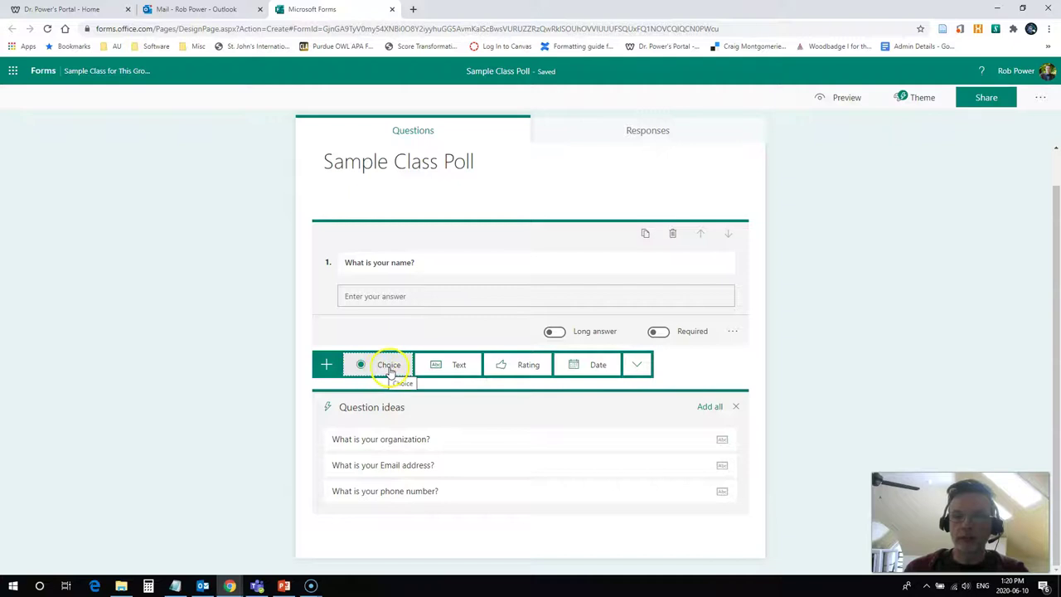
pyautogui.click(386, 367)
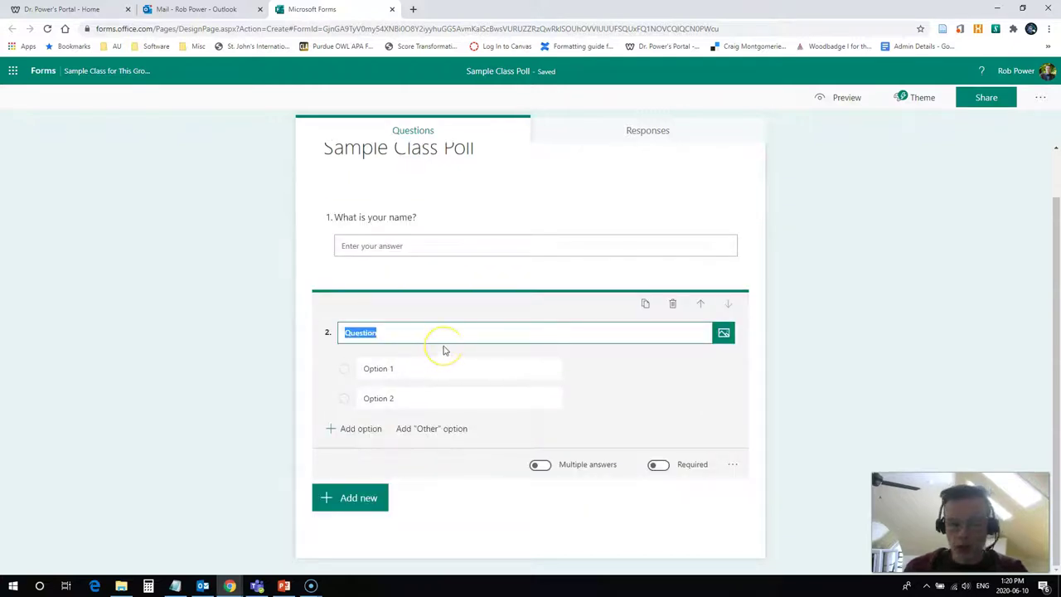
pyautogui.write('Did you see this qu')
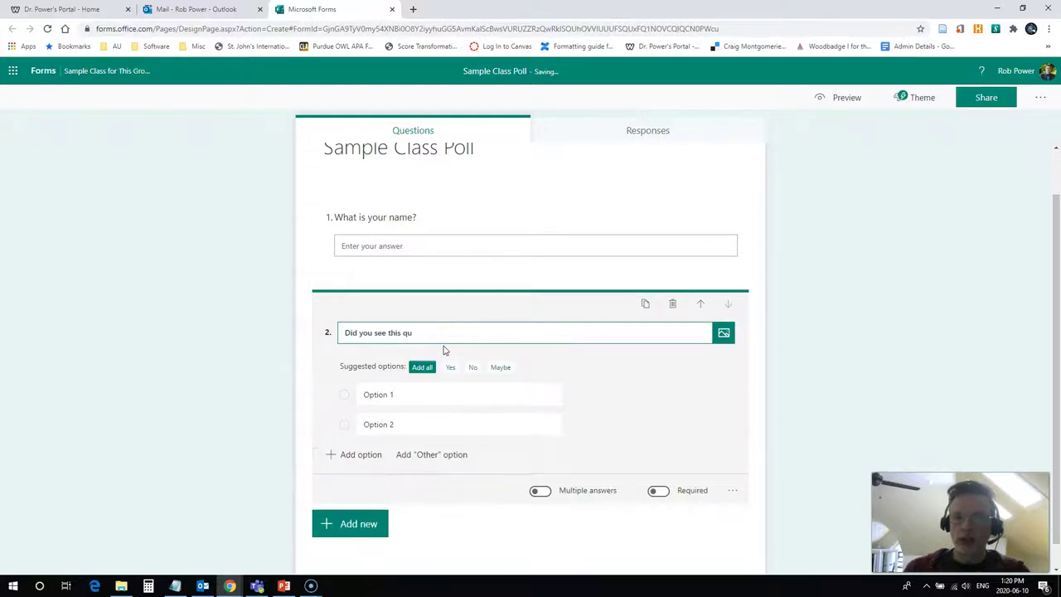
pyautogui.write('nt he ')
pyautogui.write('the poll?')
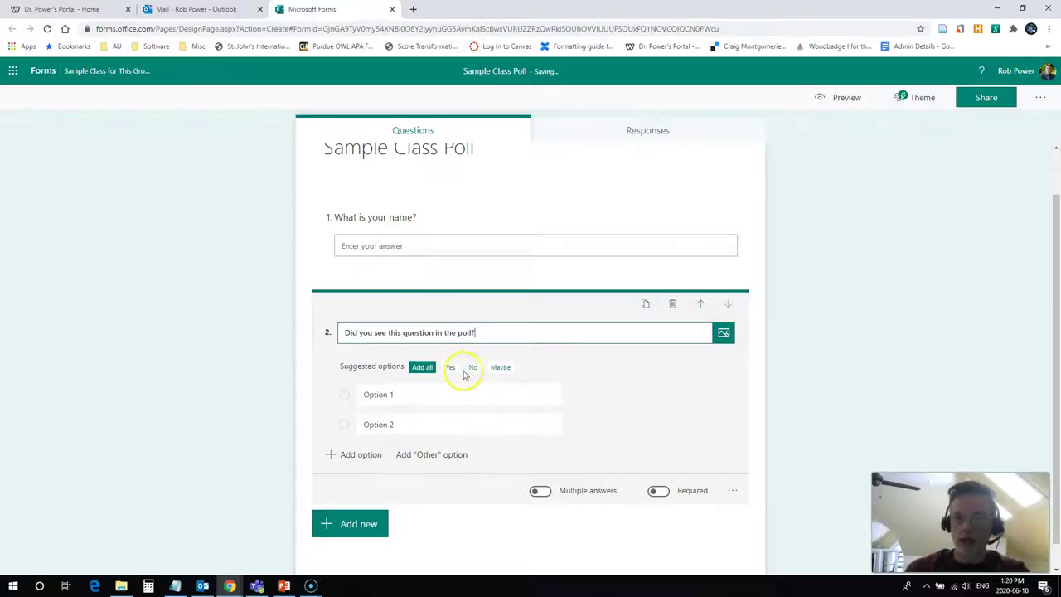
pyautogui.click(422, 366)
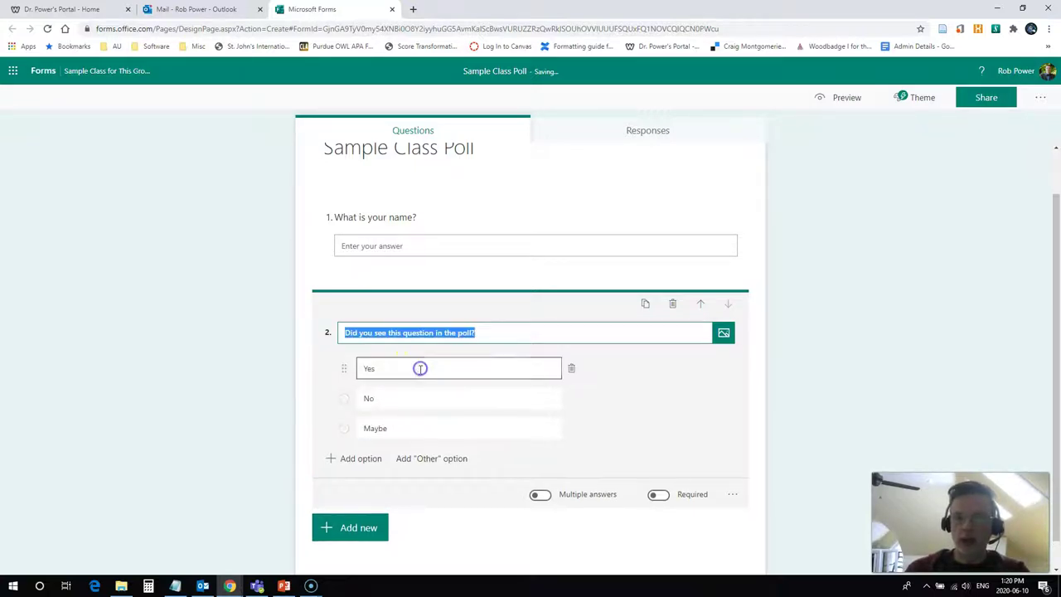
pyautogui.click(571, 431)
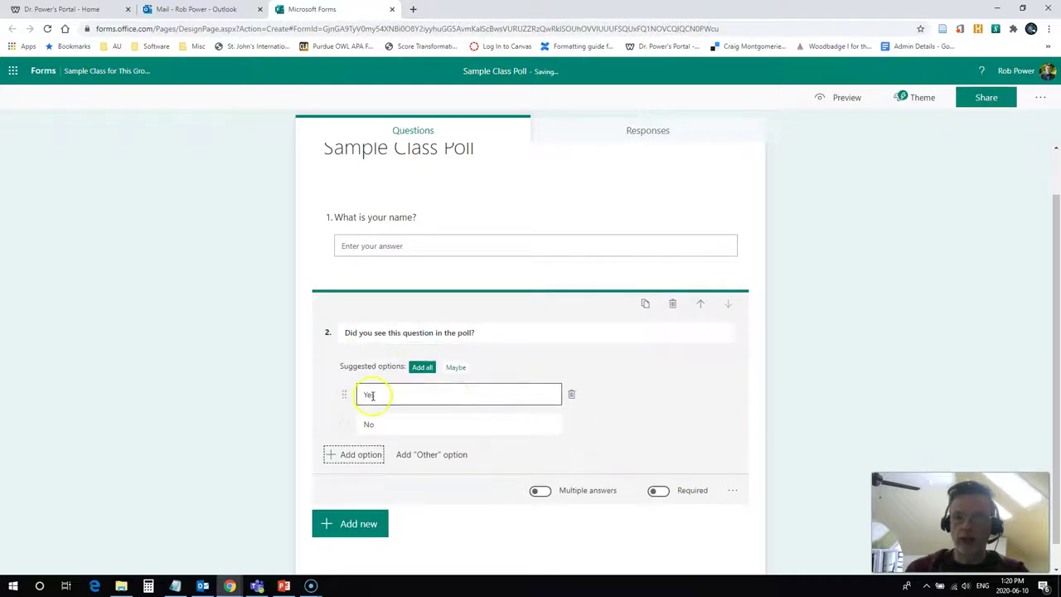
# Check the poll's responses overview and return to its questions
pyautogui.scroll(-1, 489, 450)
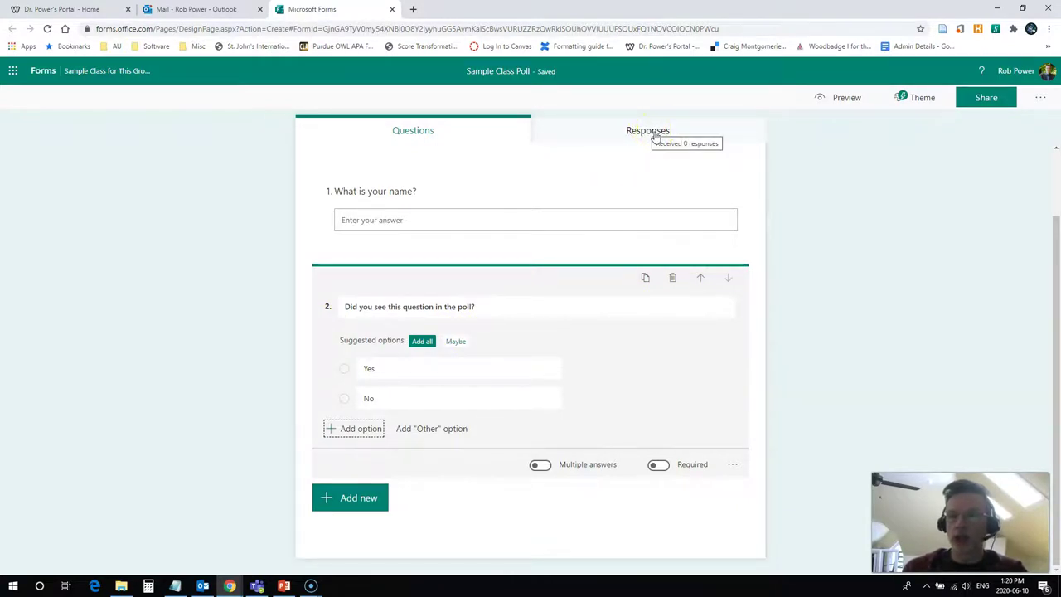
pyautogui.click(655, 133)
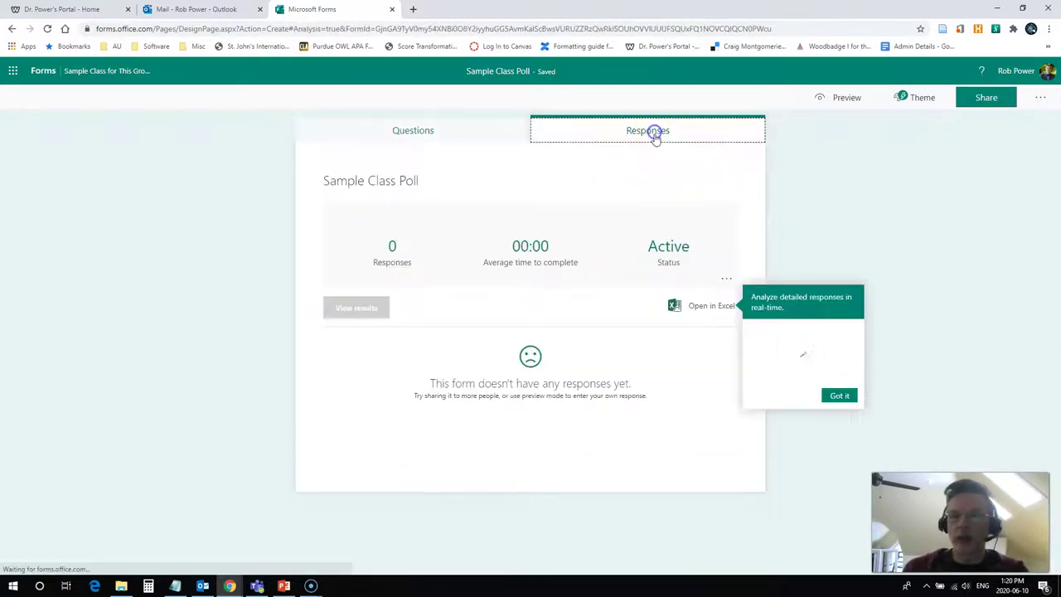
pyautogui.click(383, 138)
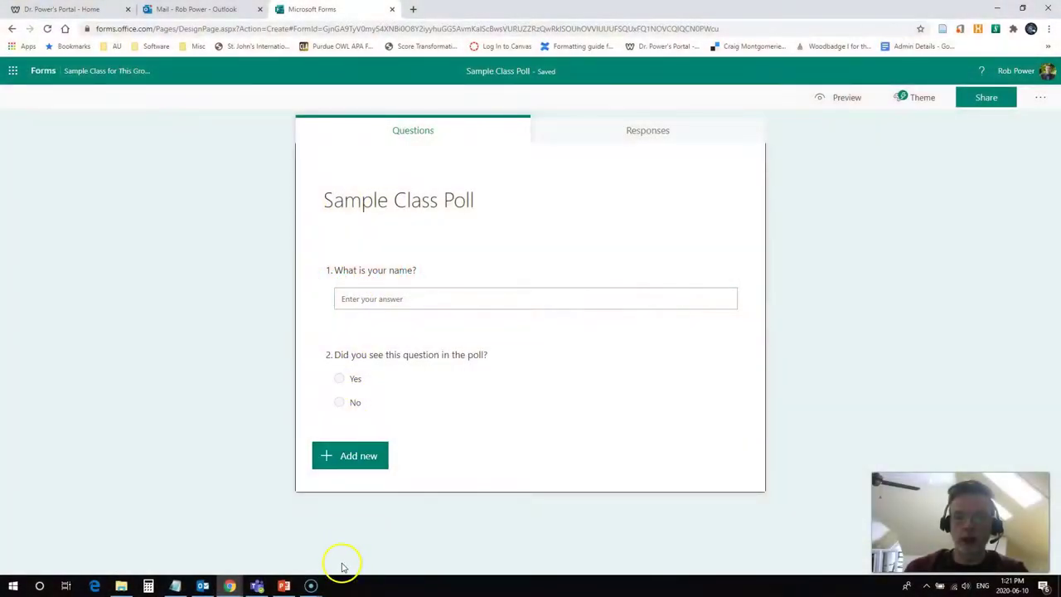
# Switch to Teams, start an instant meeting in the General channel's posts and turn the camera off
pyautogui.click(257, 586)
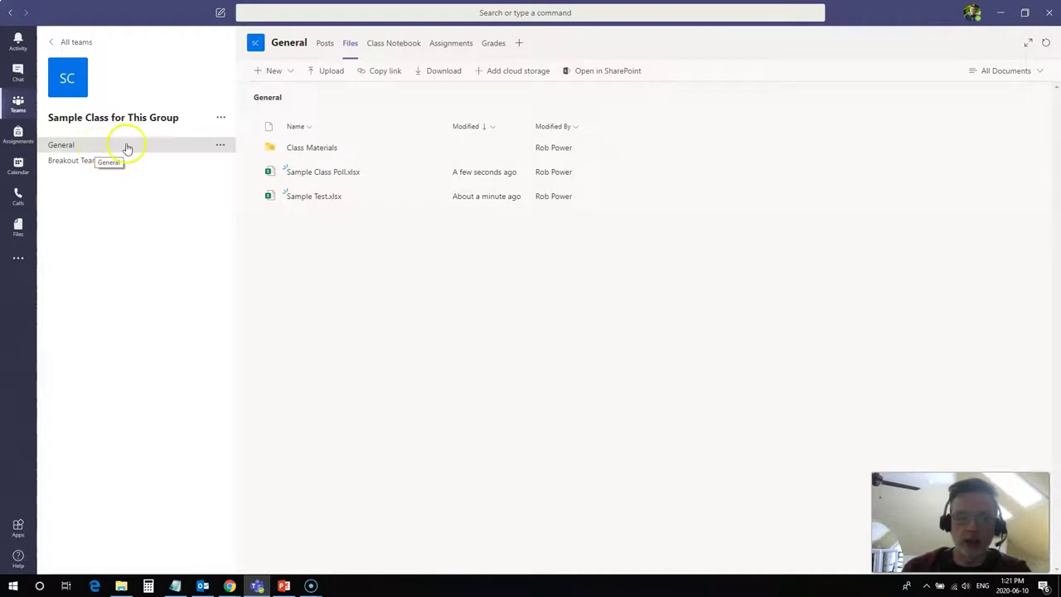
pyautogui.click(63, 145)
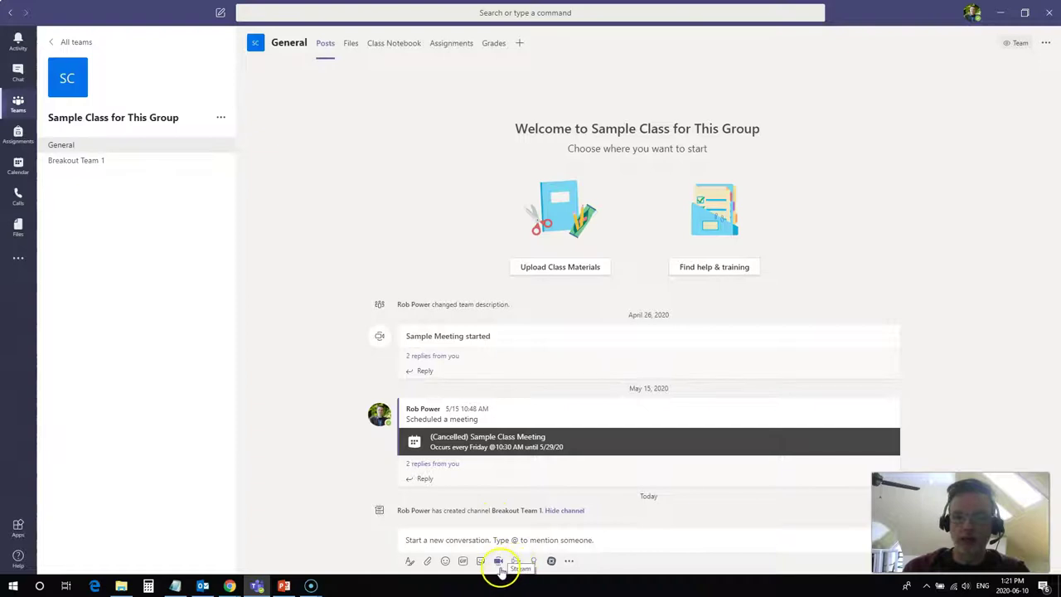
pyautogui.click(499, 563)
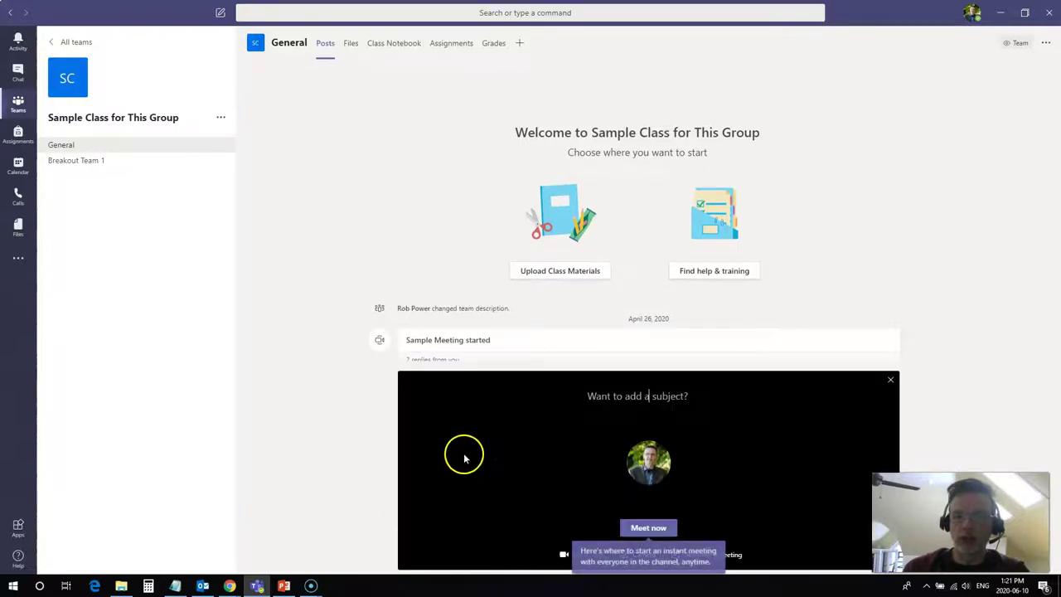
pyautogui.click(649, 528)
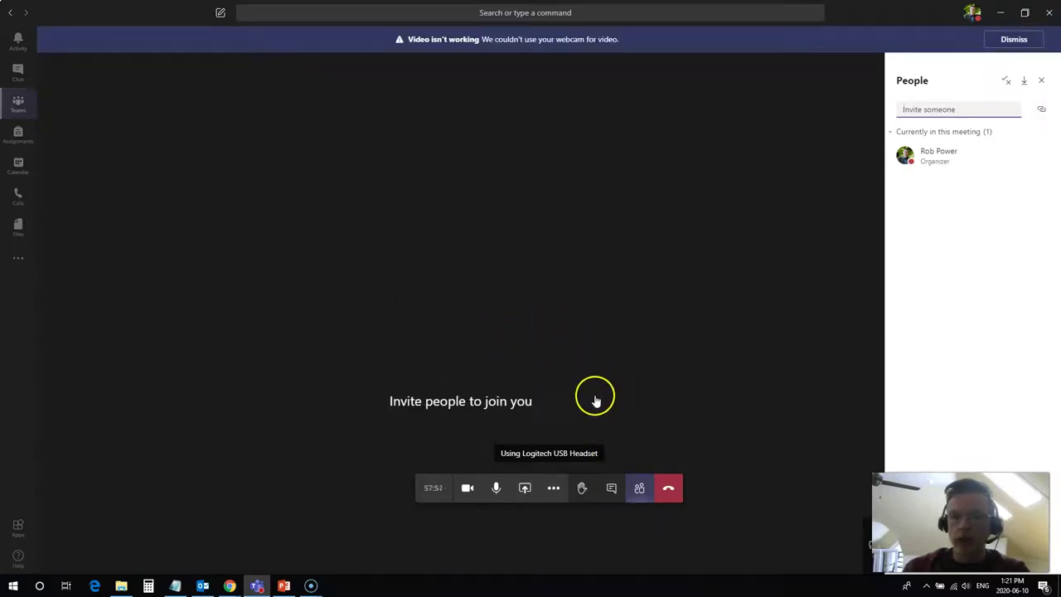
pyautogui.click(468, 491)
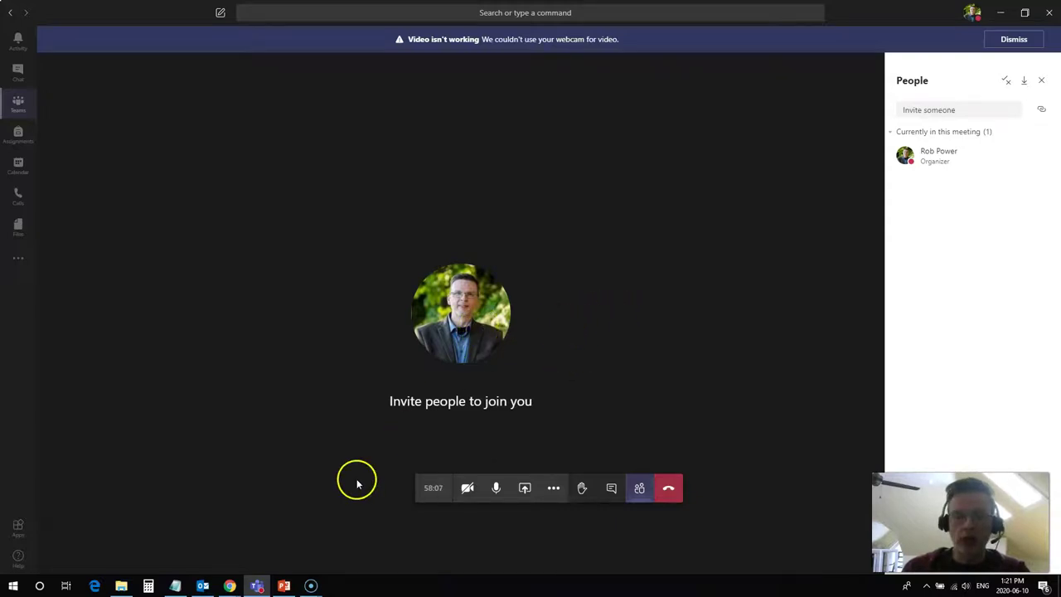
# Switch back to the form in the browser and copy its link for collecting responses
pyautogui.click(230, 585)
pyautogui.click(208, 560)
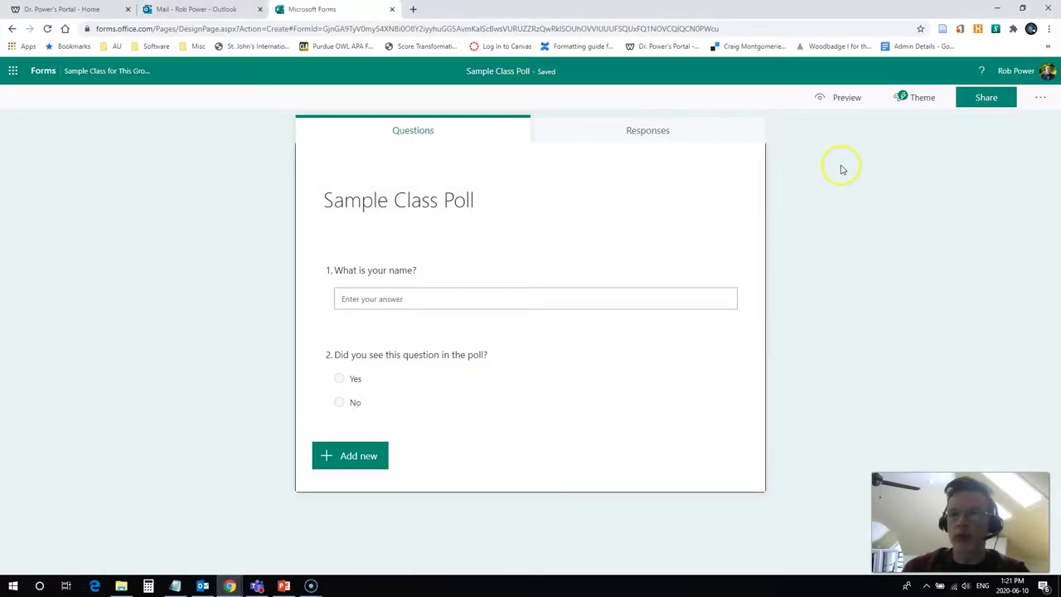
pyautogui.click(978, 97)
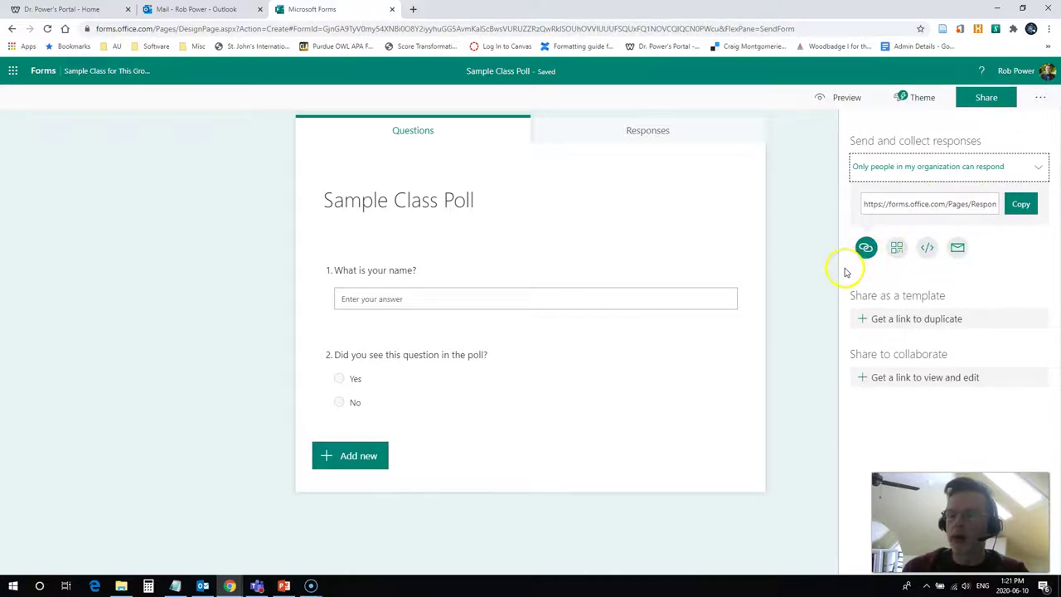
pyautogui.click(1020, 205)
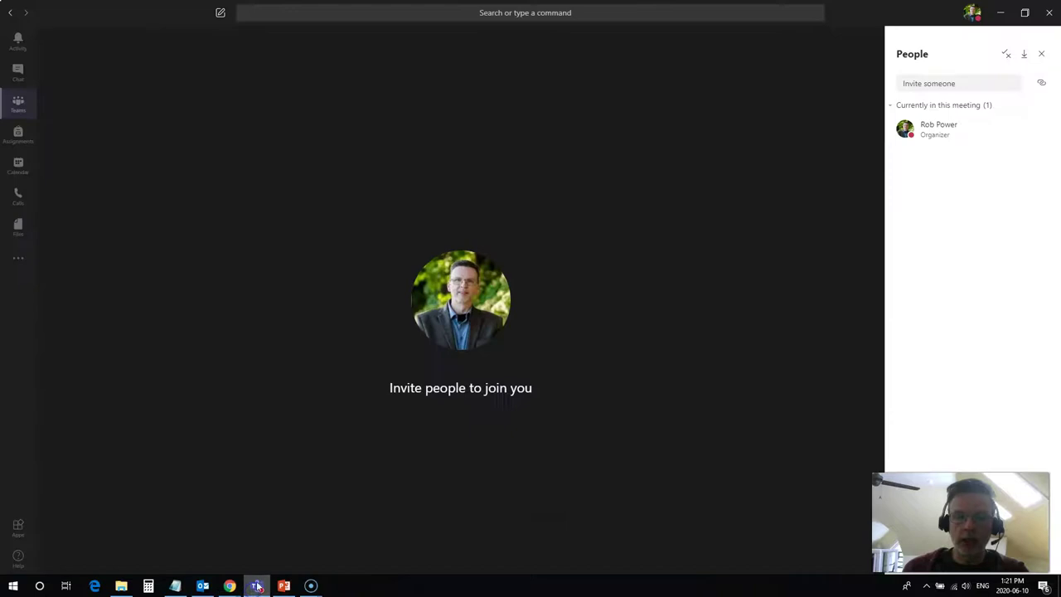
# Open the chat of the running Teams meeting and send "Hey everyone, please answer this quick poll!"
pyautogui.moveTo(692, 327)
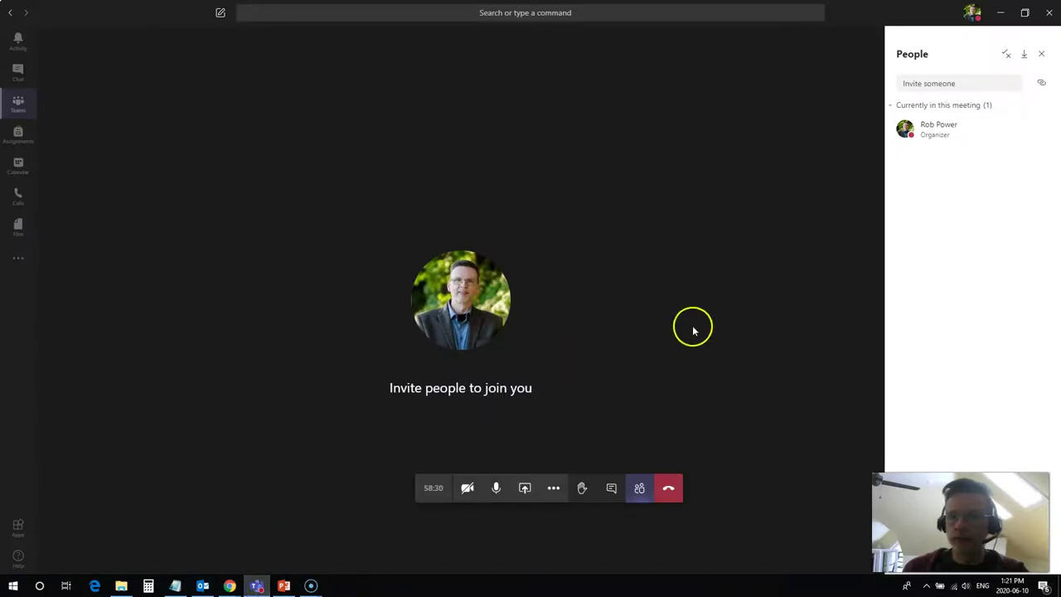
pyautogui.click(612, 491)
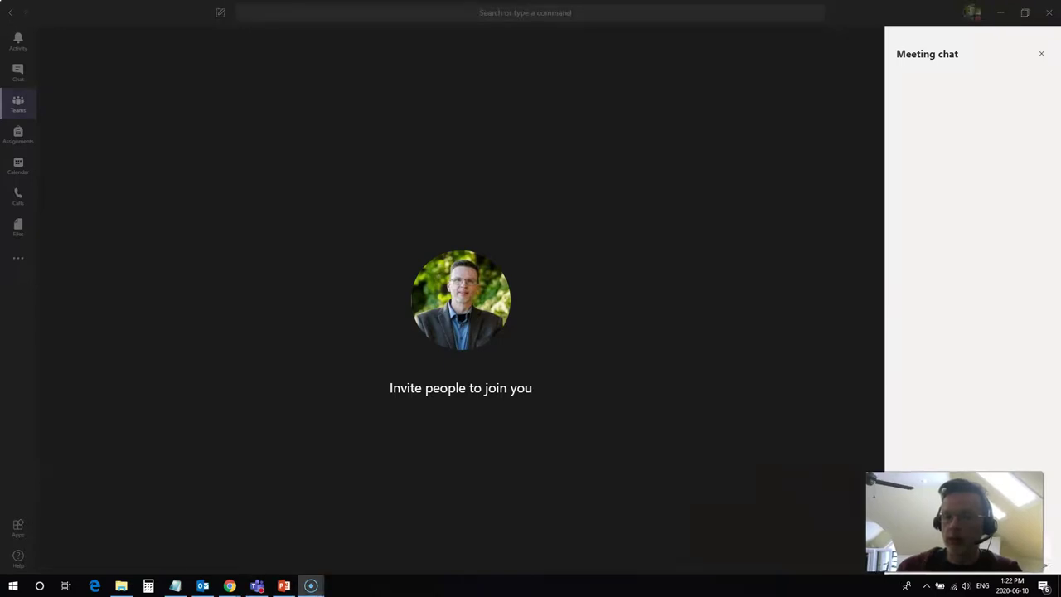
pyautogui.click(944, 541)
pyautogui.click(940, 540)
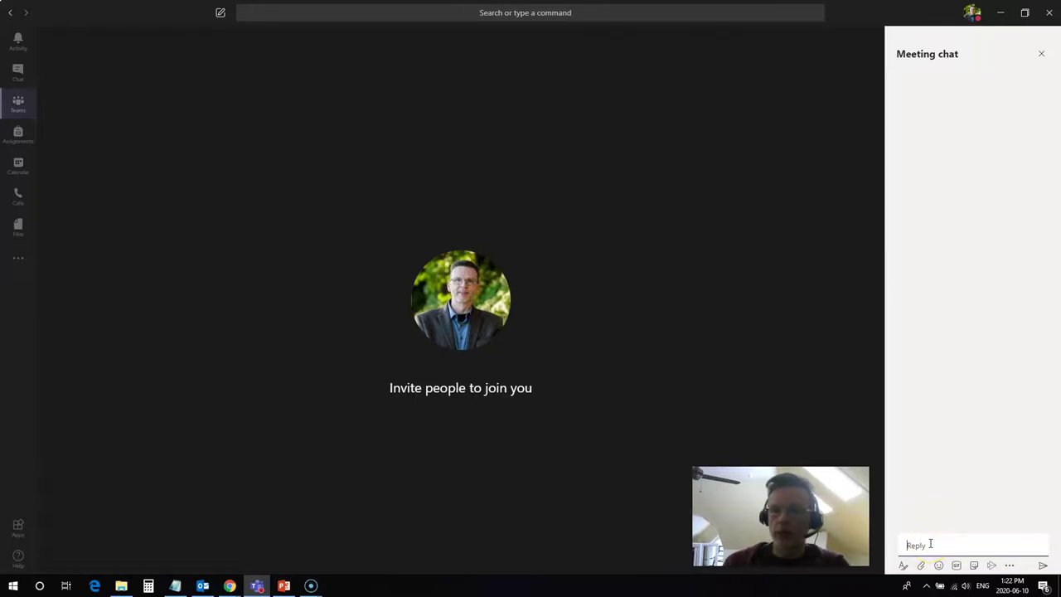
pyautogui.write('H')
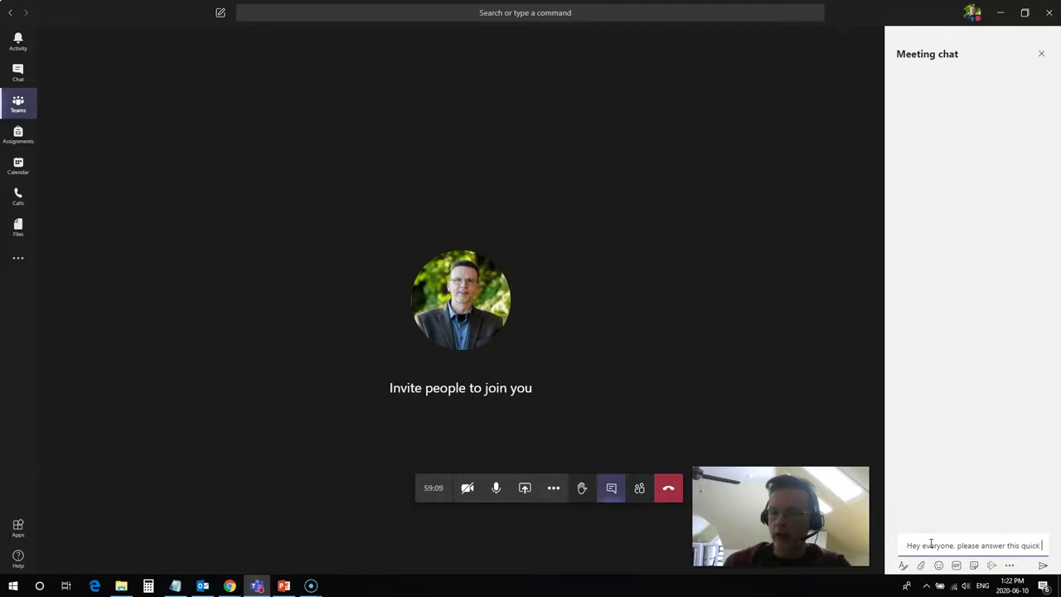
pyautogui.write('poll!')
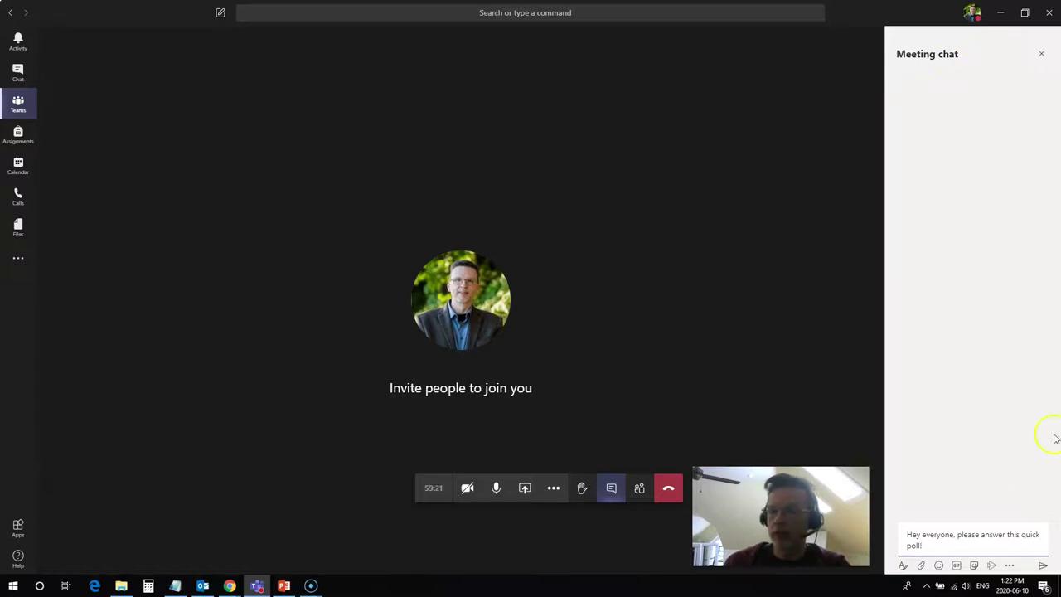
pyautogui.click(1043, 566)
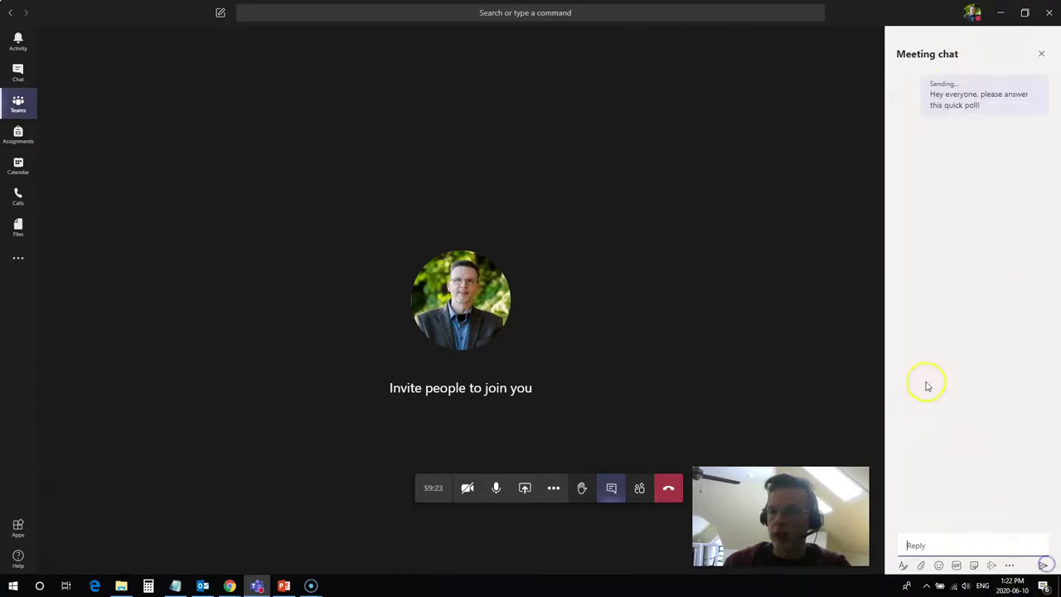
# Post the copied poll link as a second message in the meeting chat
pyautogui.click(949, 546)
pyautogui.hotkey('ctrl', 'v')
pyautogui.press('Return')
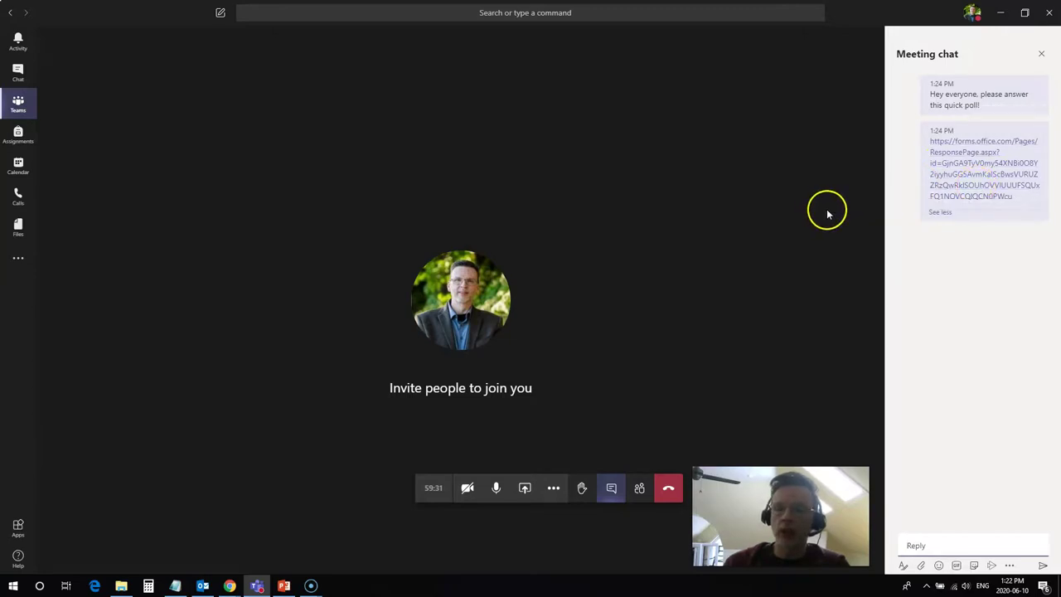
# Open the poll from the chat link, submit it with a first name and the answer Yes, and view the form's responses
pyautogui.click(946, 174)
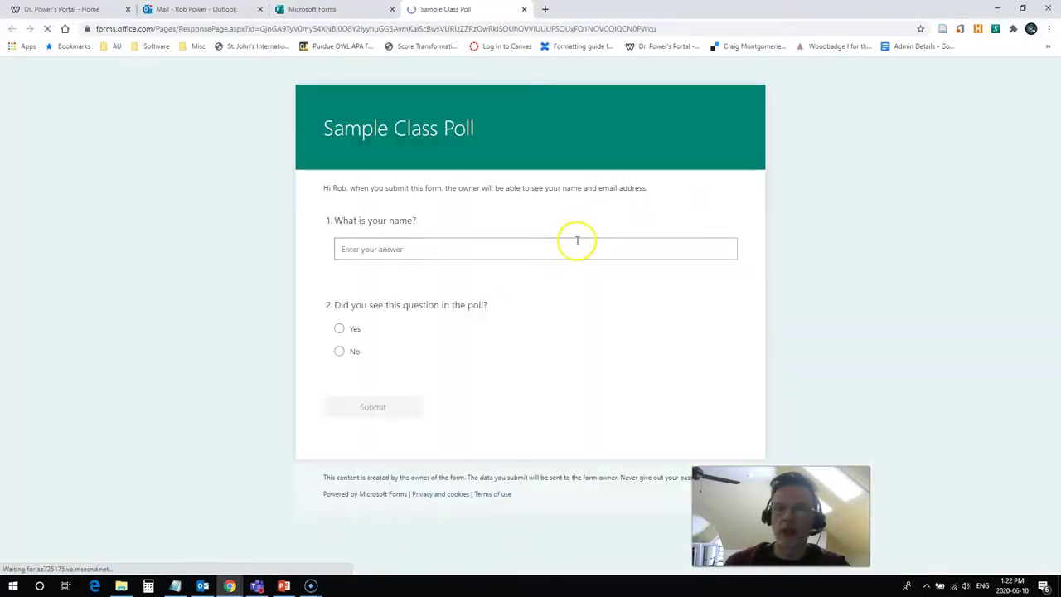
pyautogui.click(378, 251)
pyautogui.write('Rob')
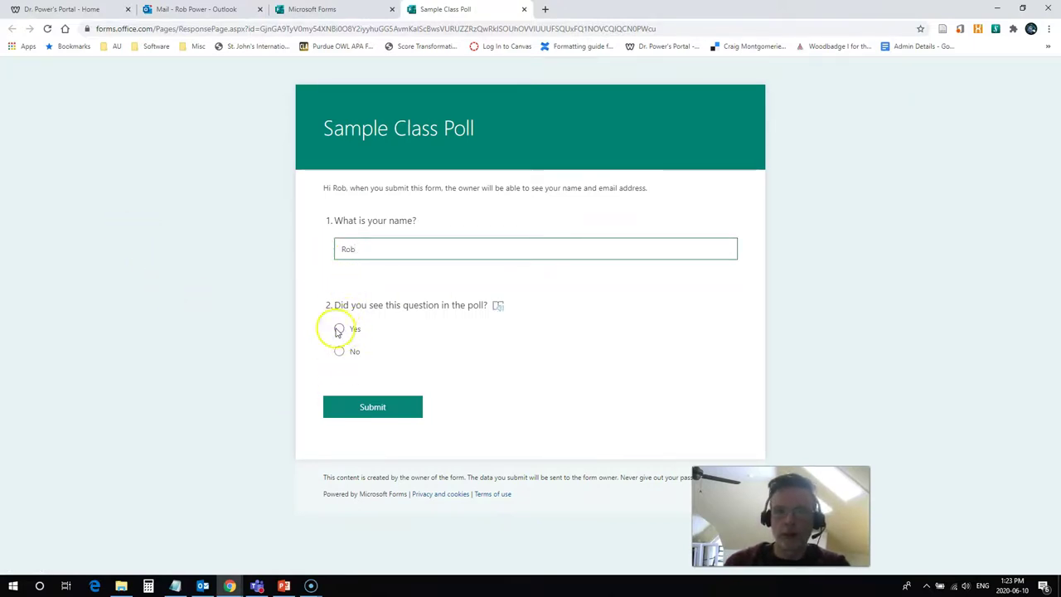
pyautogui.click(339, 328)
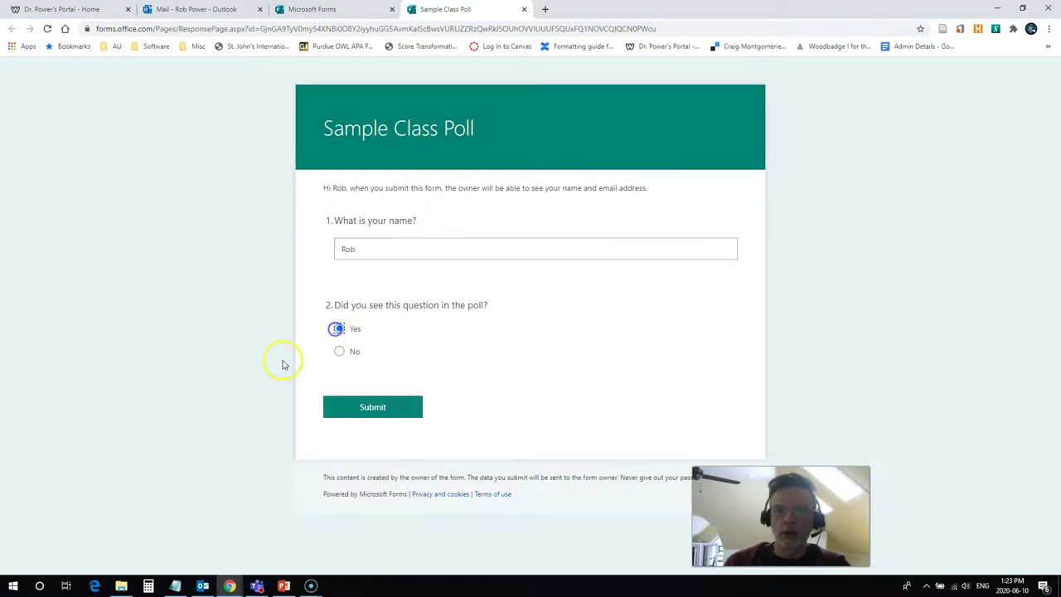
pyautogui.click(380, 406)
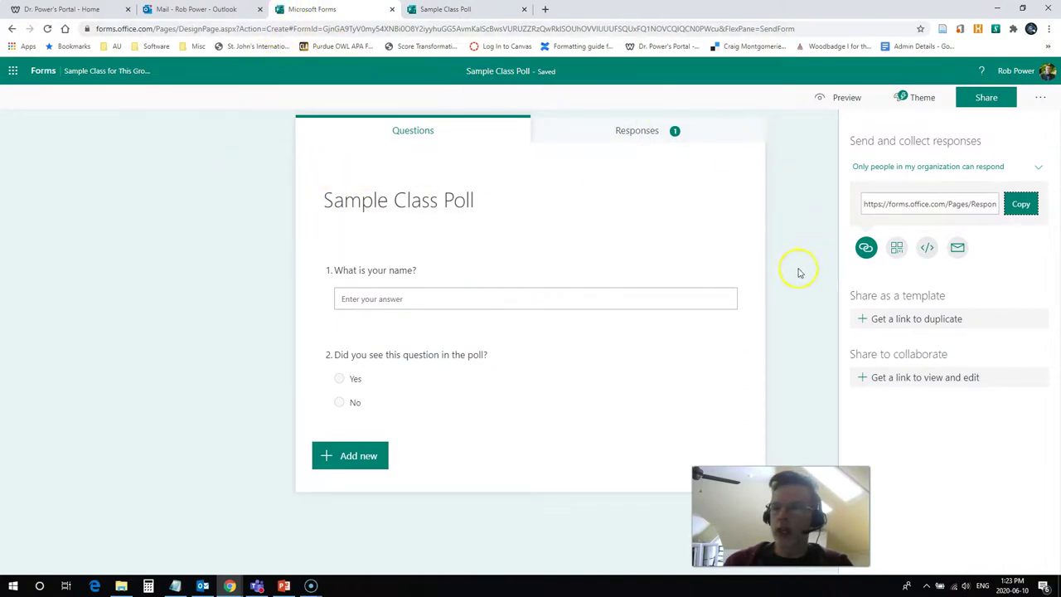
pyautogui.click(628, 130)
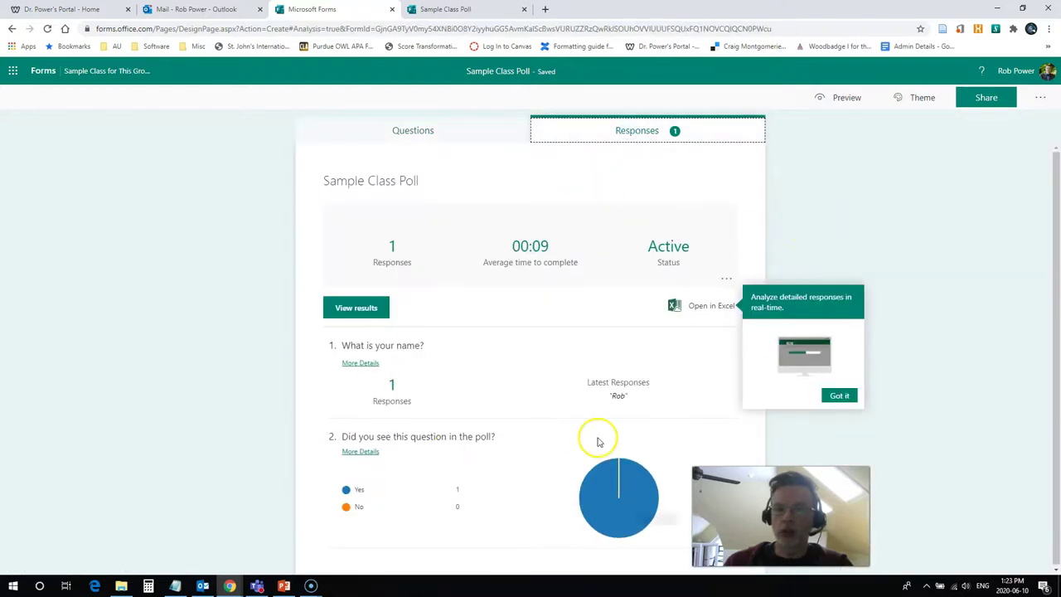
# Switch back to the Teams meeting and share the desktop Screen #1
pyautogui.click(256, 586)
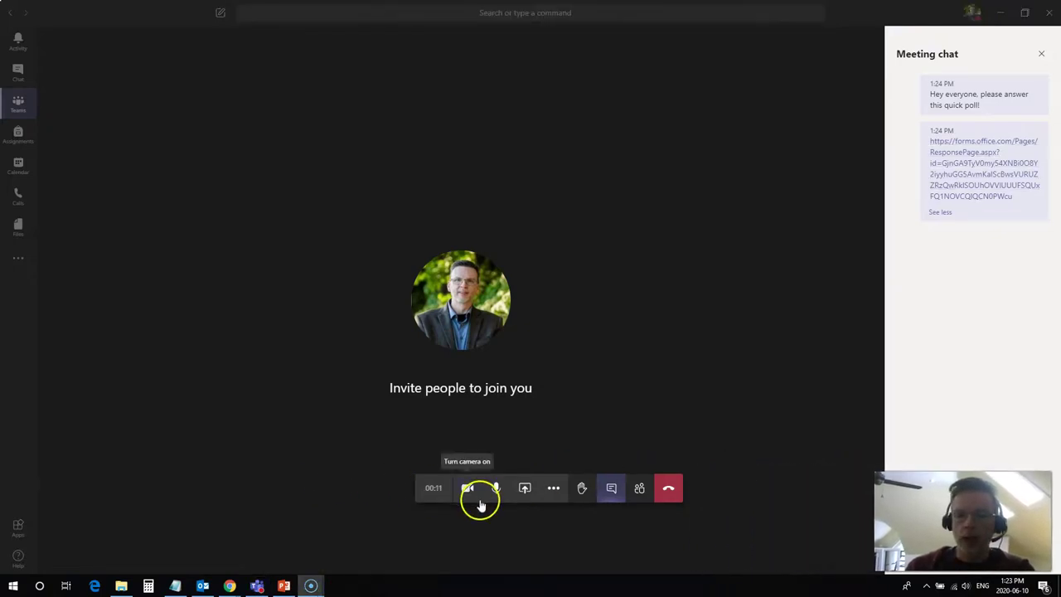
pyautogui.click(524, 489)
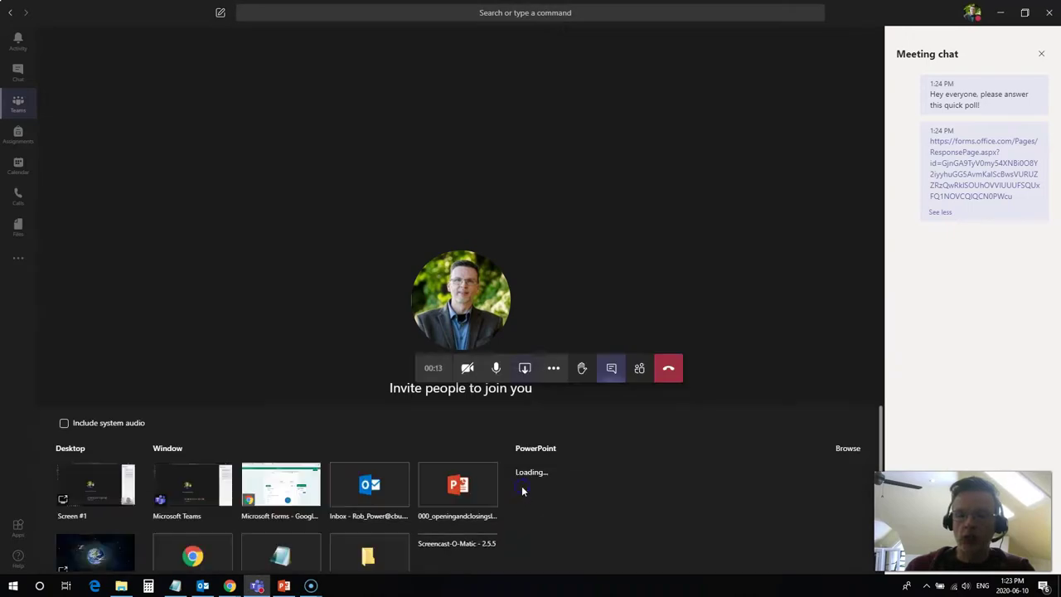
pyautogui.click(87, 477)
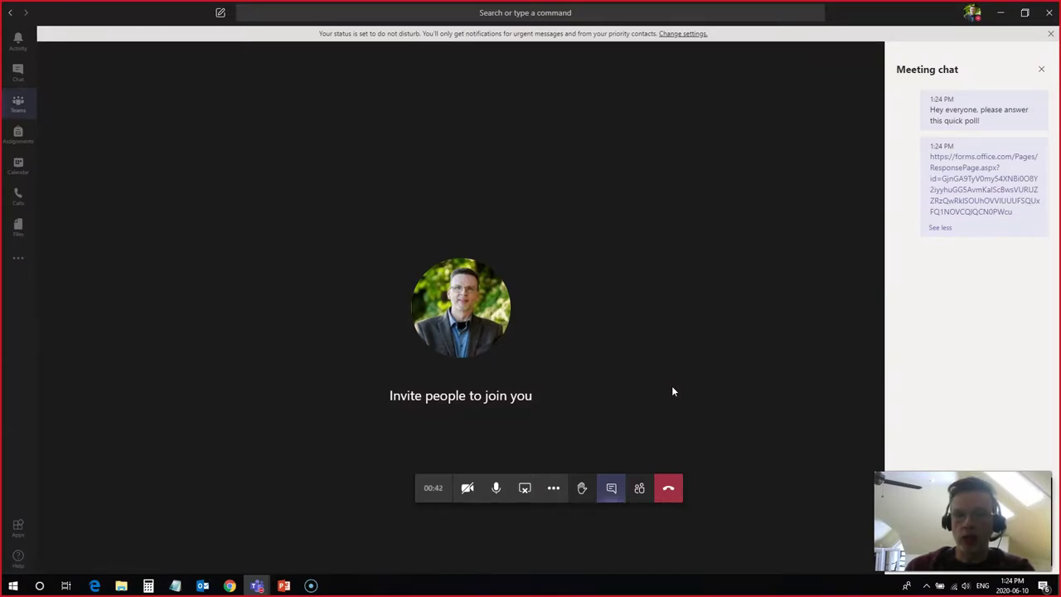
# Add a Forms tab to the Breakout Team 1 channel that collects responses for the existing Sample Class Poll, and open the channel's posts
pyautogui.click(11, 16)
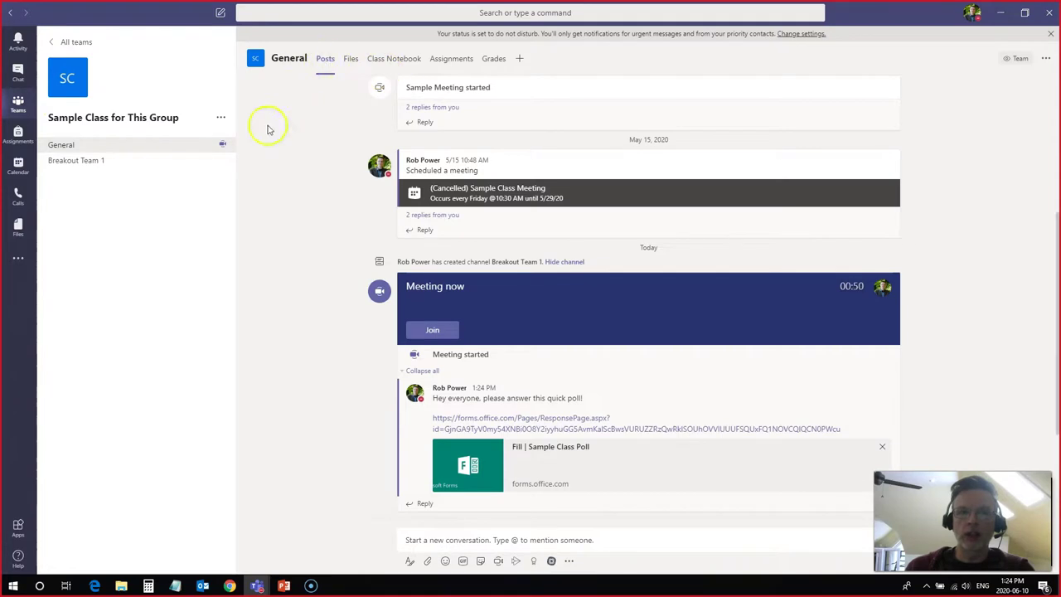
pyautogui.click(91, 162)
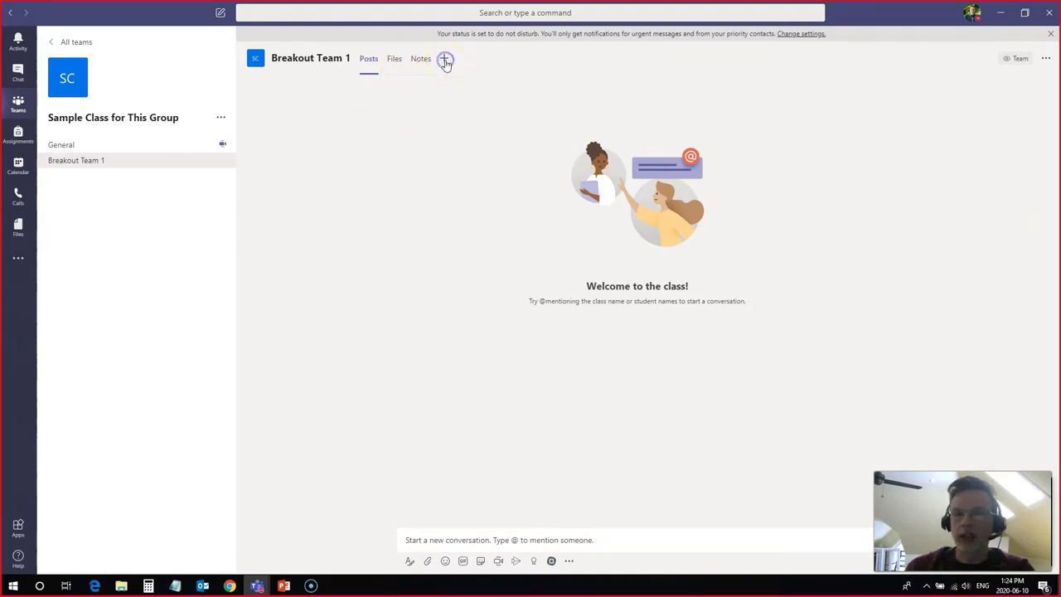
pyautogui.click(446, 62)
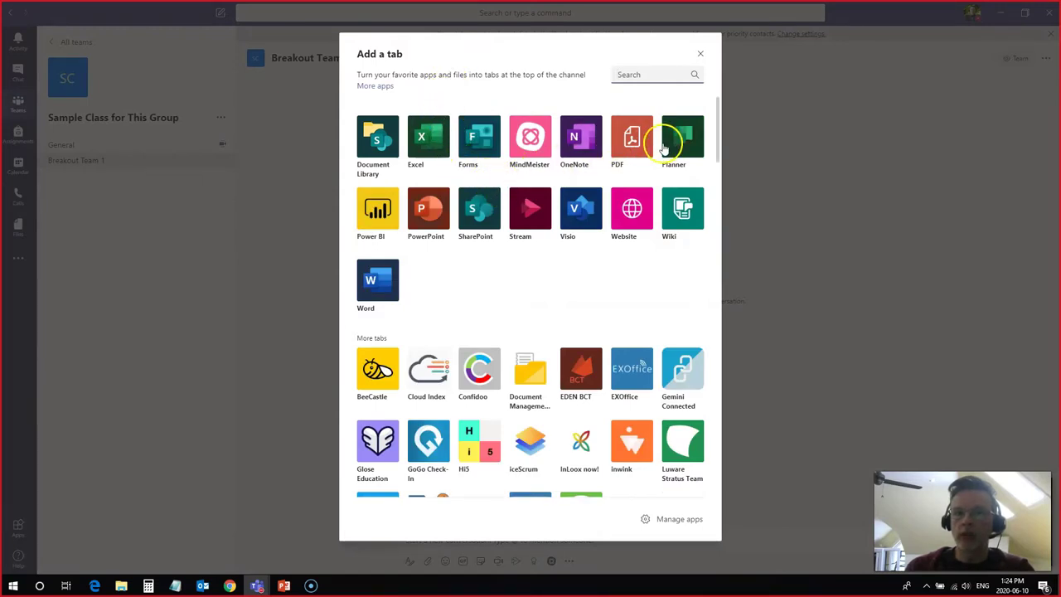
pyautogui.click(479, 141)
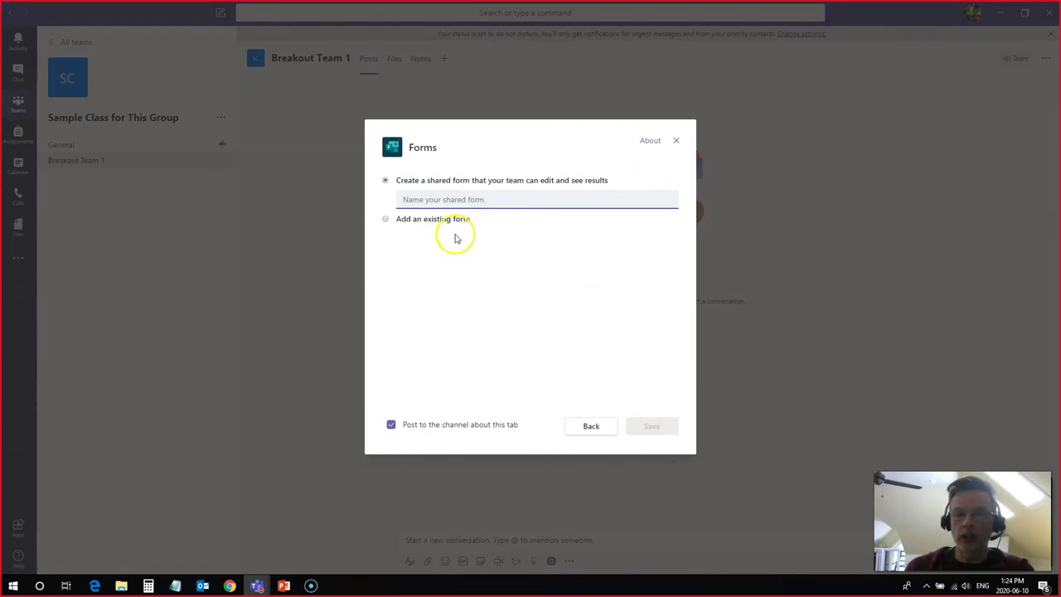
pyautogui.click(387, 219)
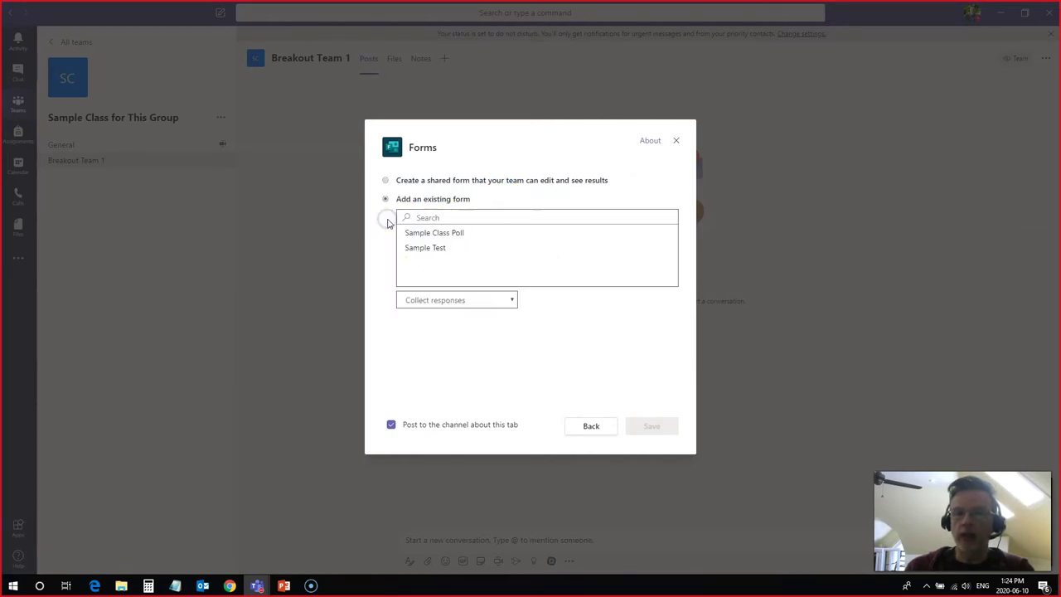
pyautogui.click(450, 235)
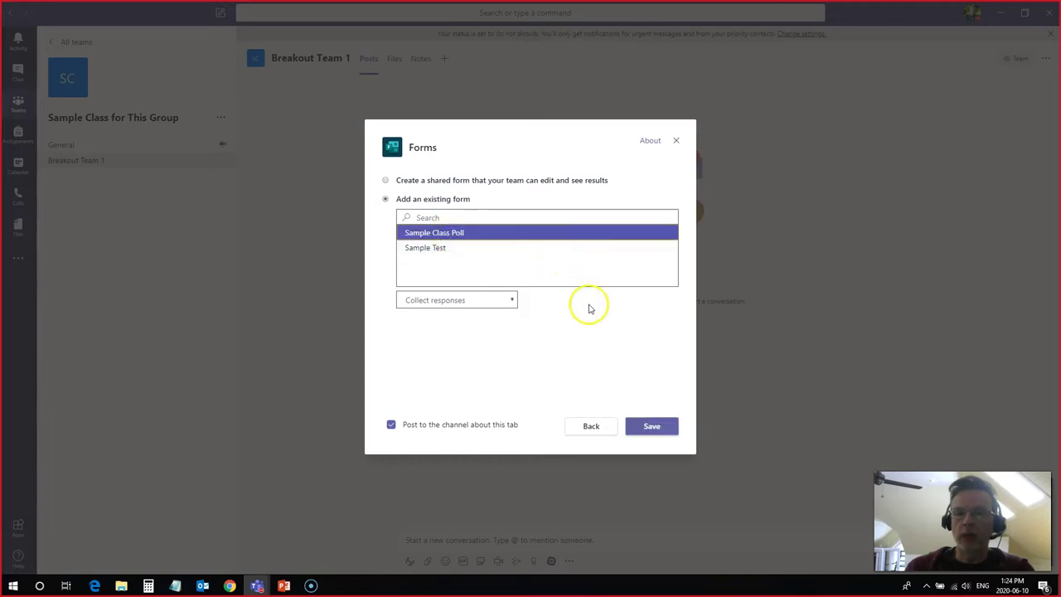
pyautogui.click(511, 303)
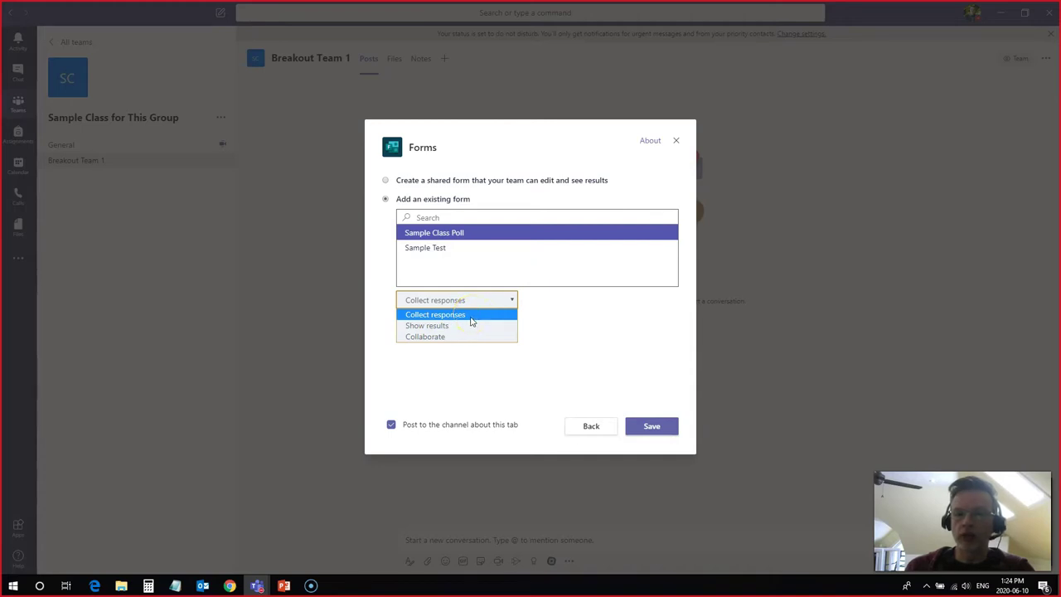
pyautogui.click(559, 301)
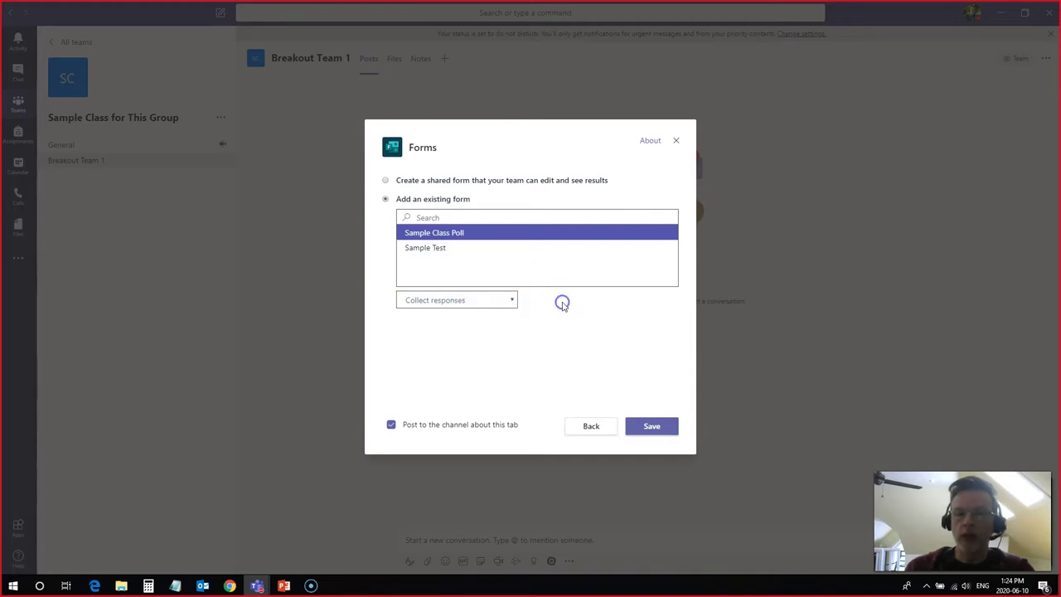
pyautogui.click(653, 427)
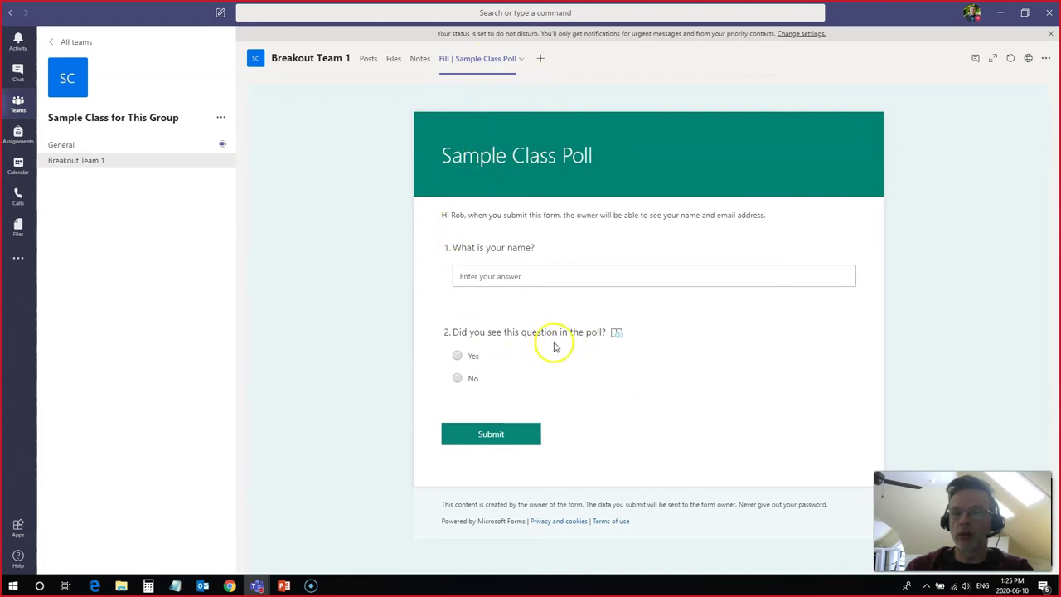
pyautogui.click(370, 60)
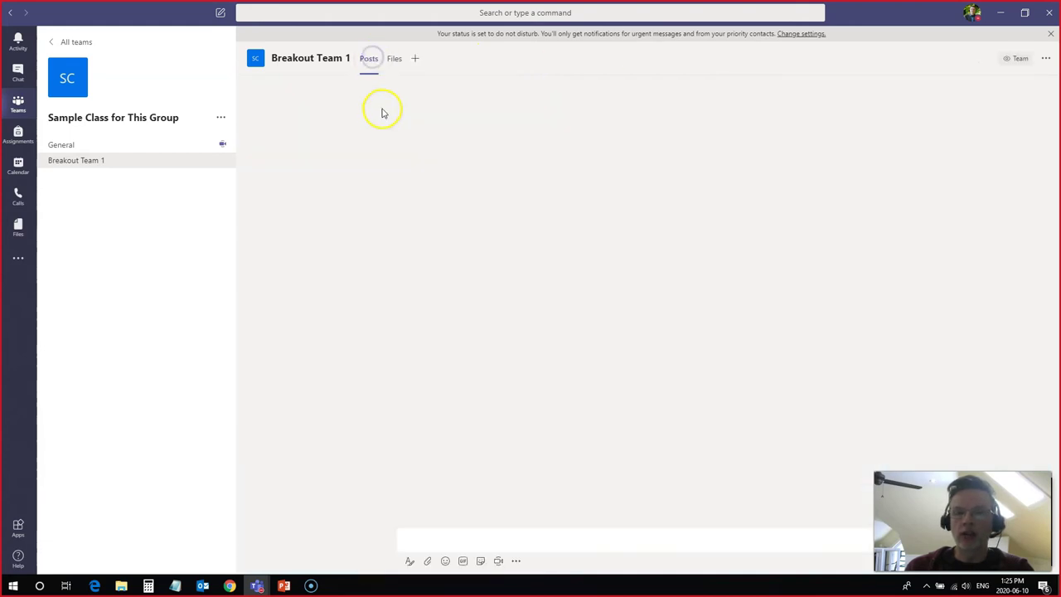